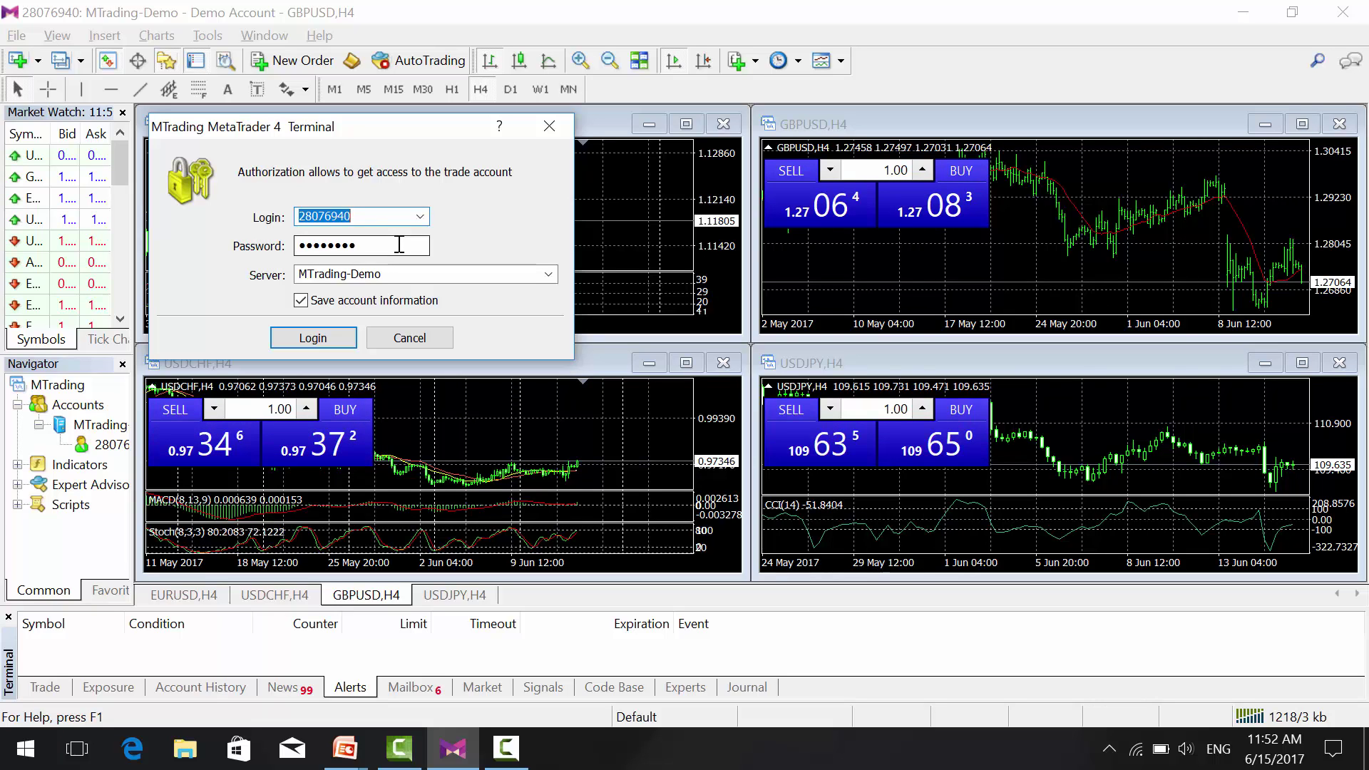
# Log into the demo account and maximise the GBPUSD,H4 chart to fill the workspace.
pyautogui.click(332, 338)
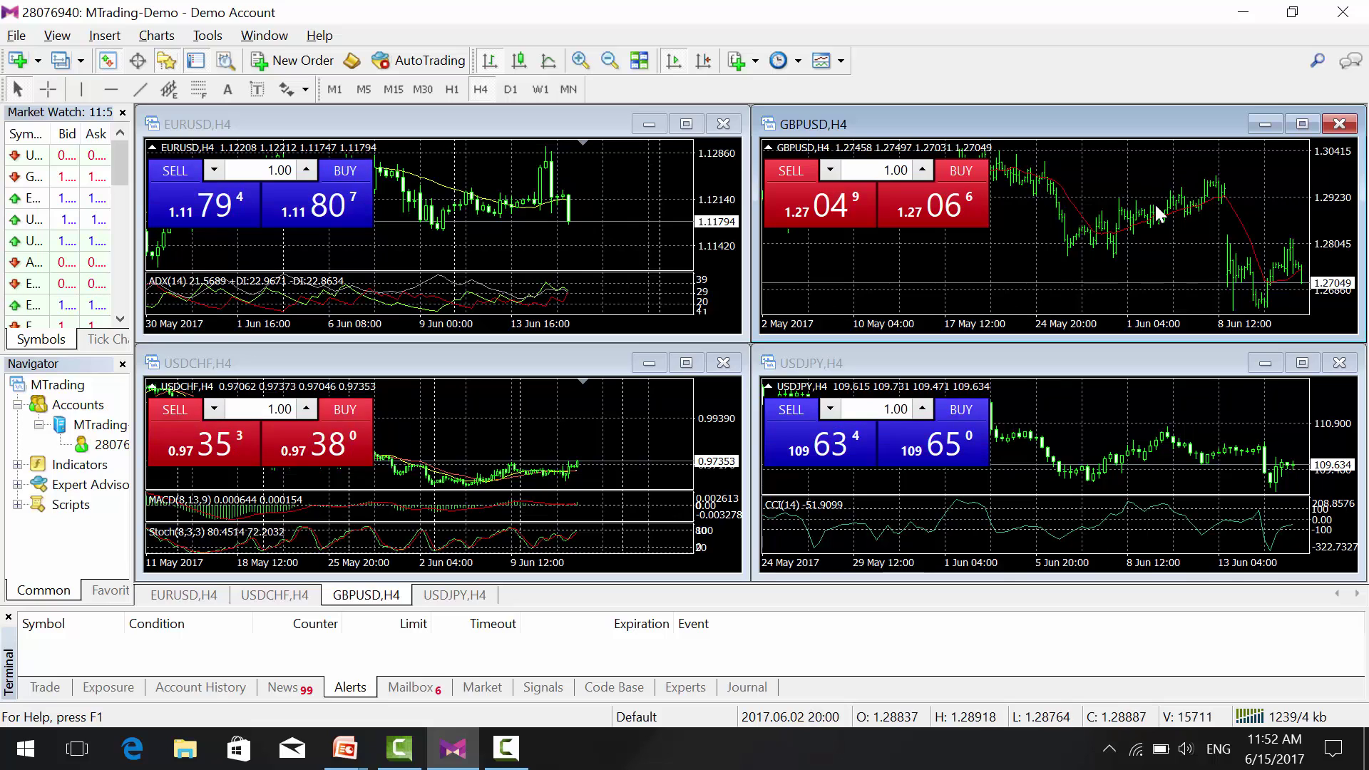
pyautogui.click(1302, 124)
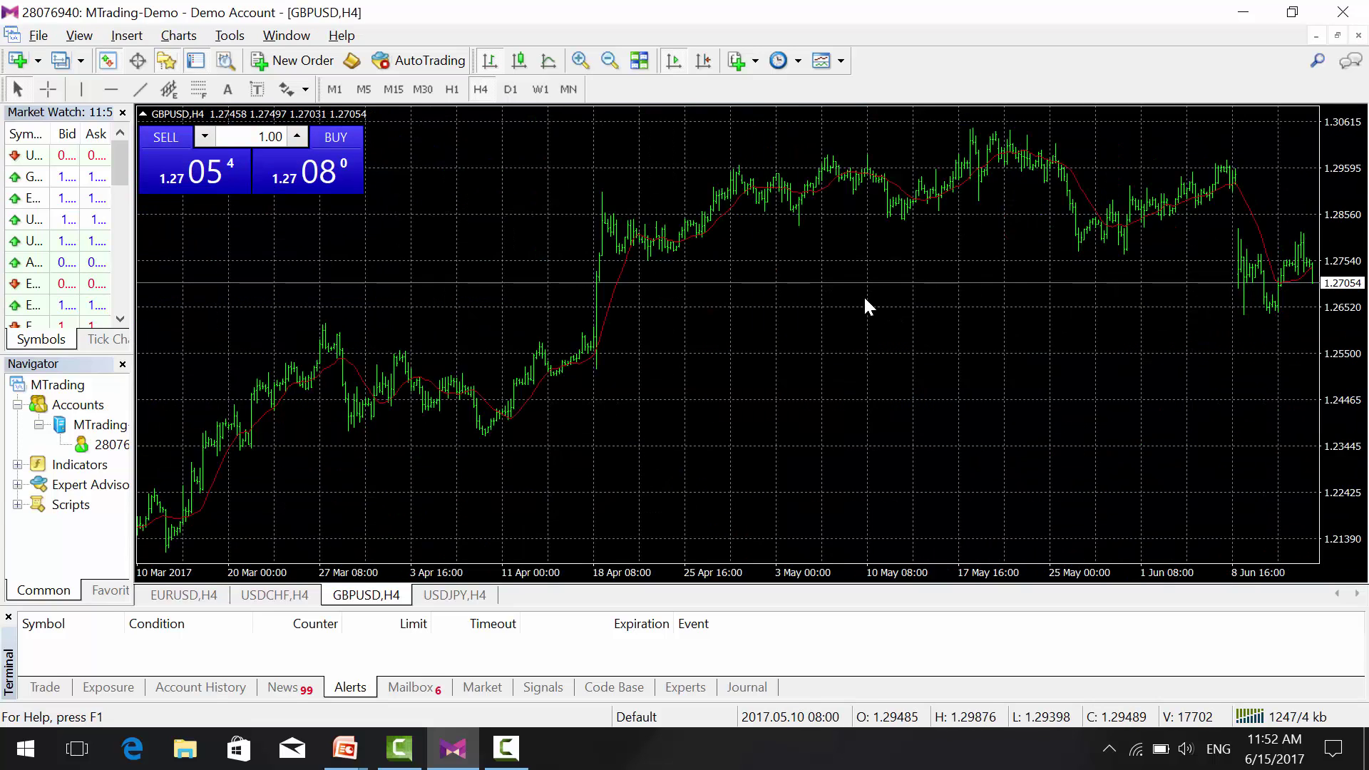
# Apply the Black On White colour scheme in the GBPUSD chart properties.
pyautogui.rightClick(839, 236)
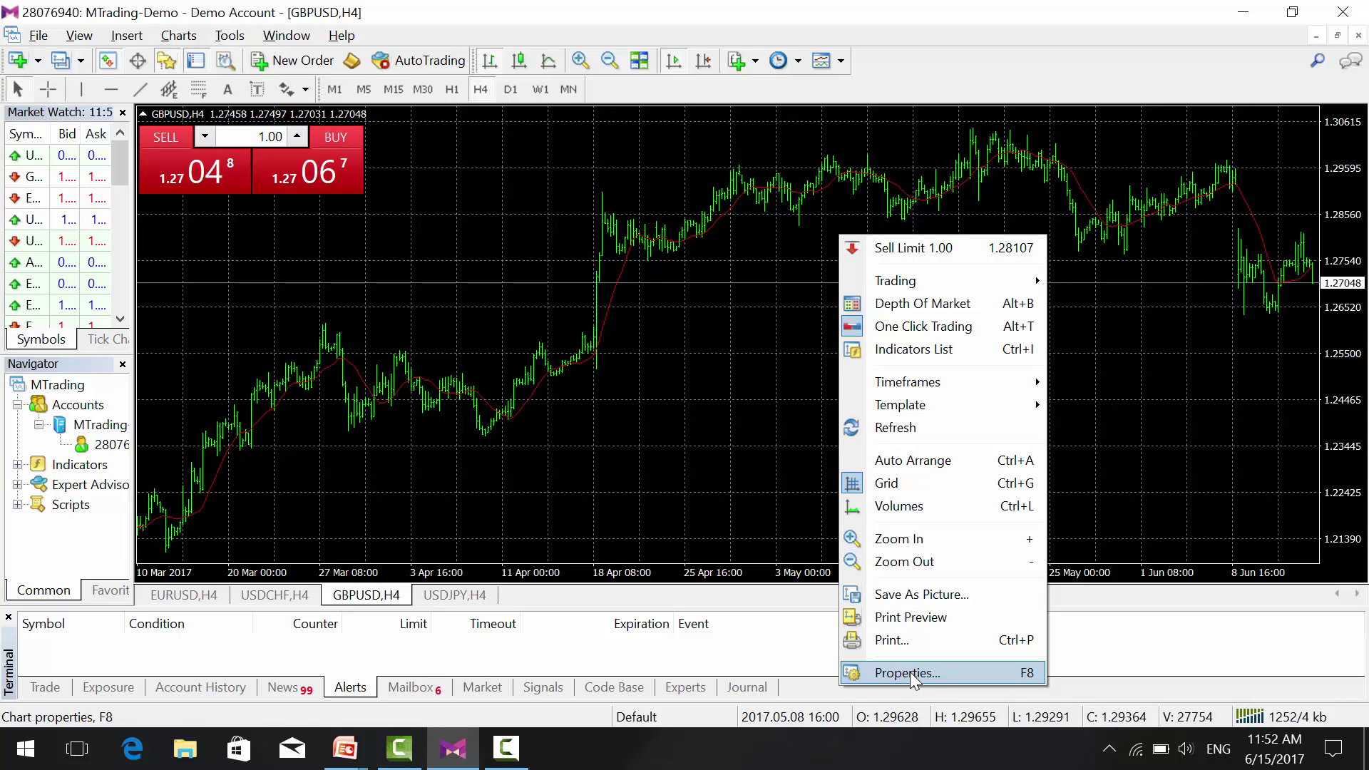
pyautogui.click(910, 673)
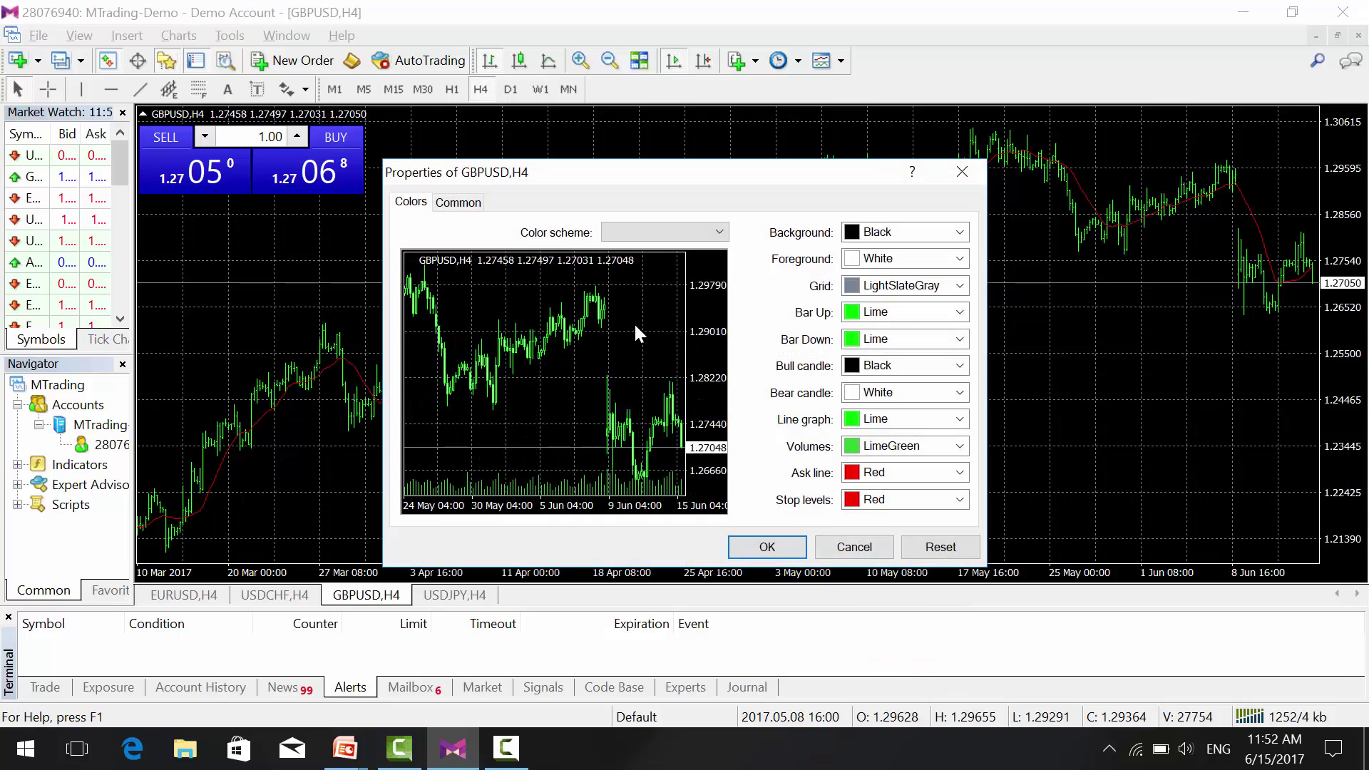
pyautogui.click(713, 235)
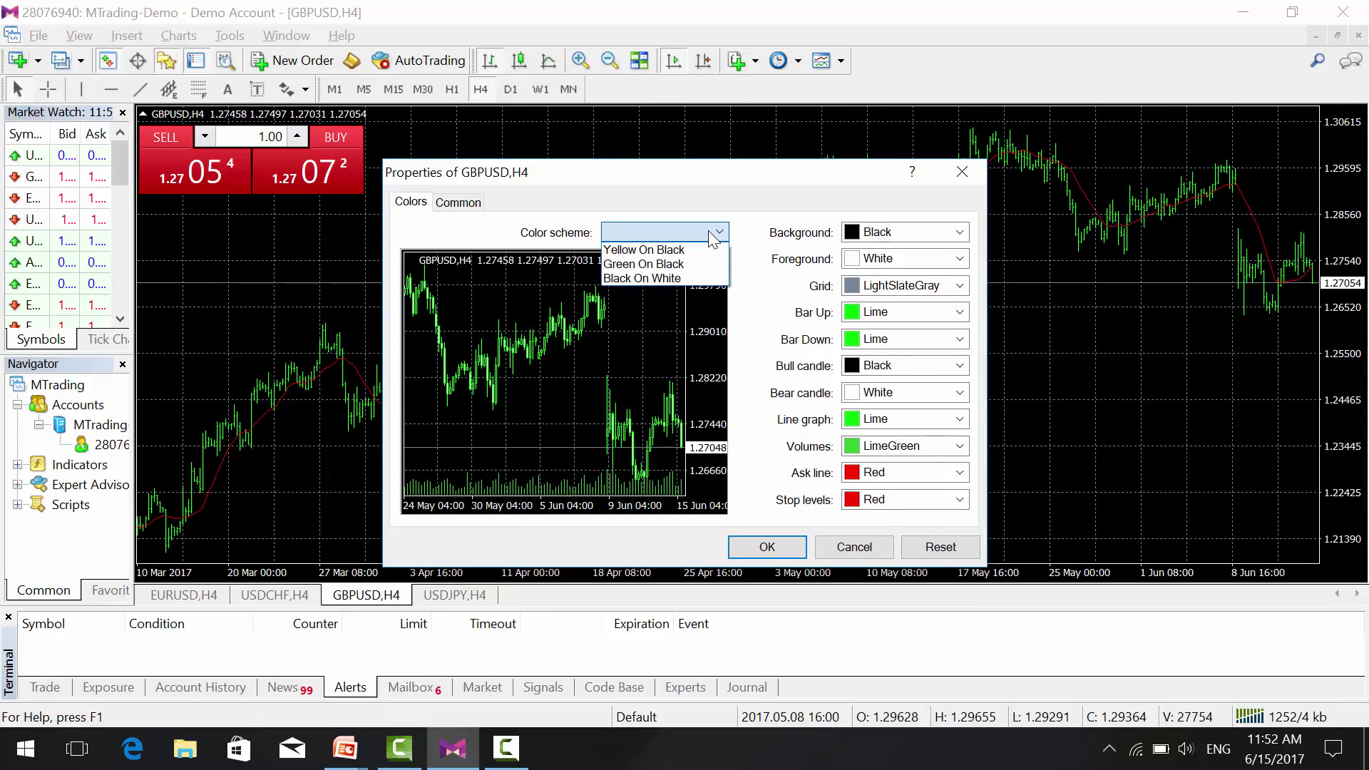
pyautogui.click(687, 279)
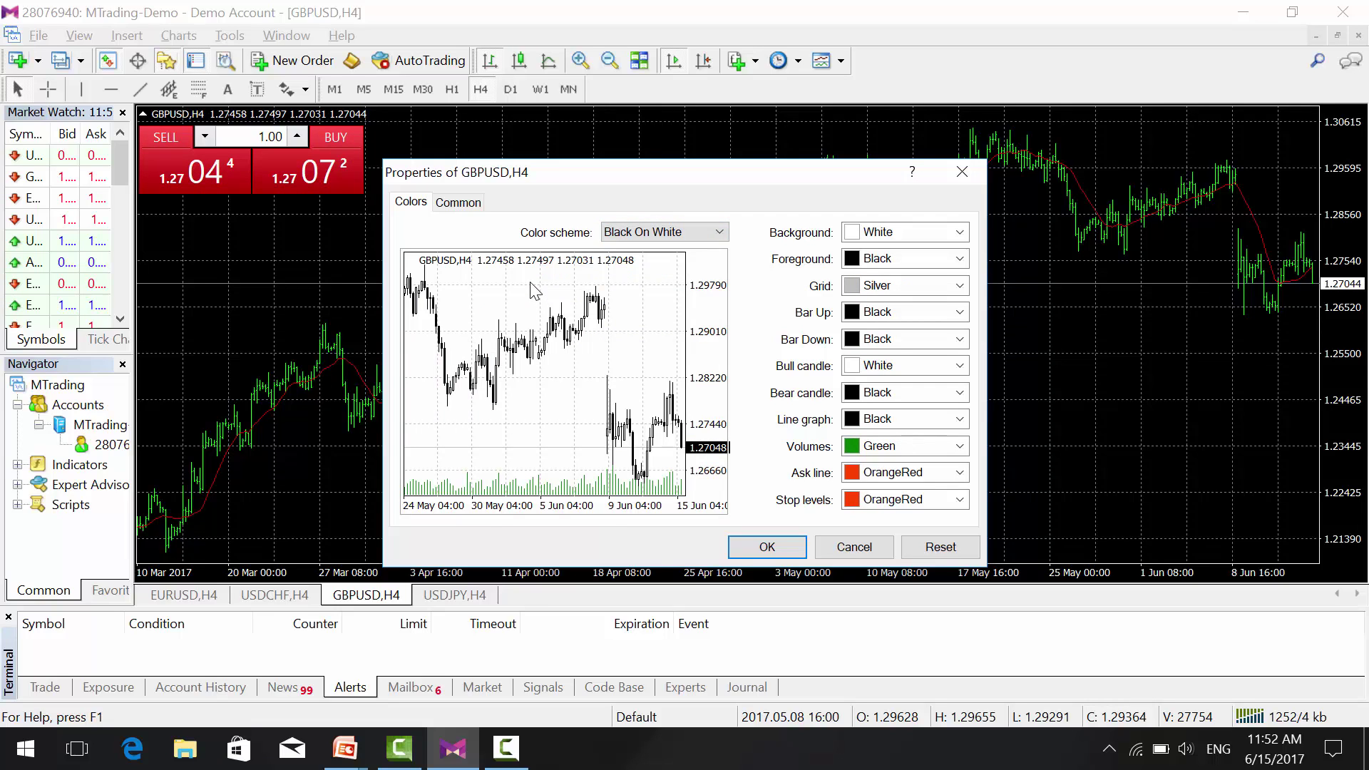
# Turn on chart shift, Ask line and period separators, turn off OHLC and grid, and confirm.
pyautogui.click(460, 203)
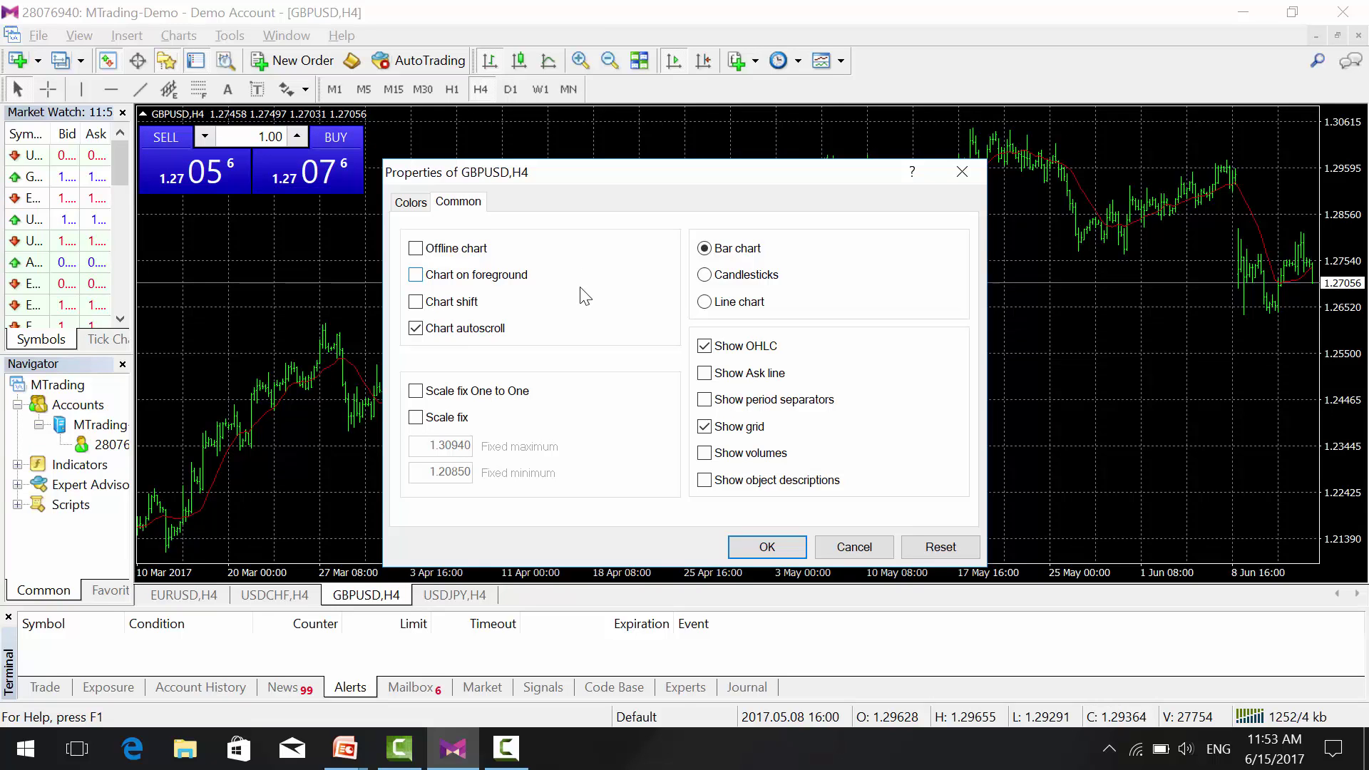
pyautogui.click(411, 303)
pyautogui.click(705, 346)
pyautogui.click(705, 374)
pyautogui.click(706, 400)
pyautogui.click(705, 427)
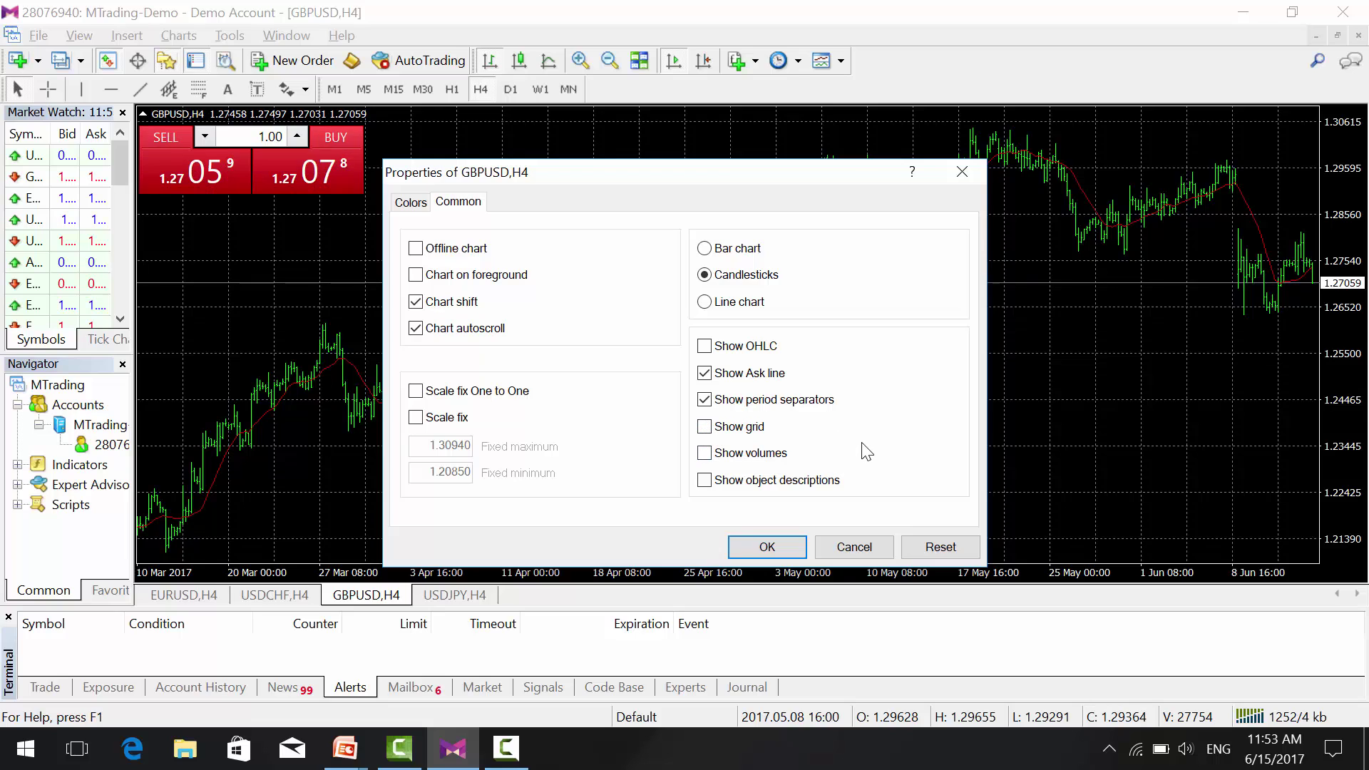
pyautogui.click(768, 547)
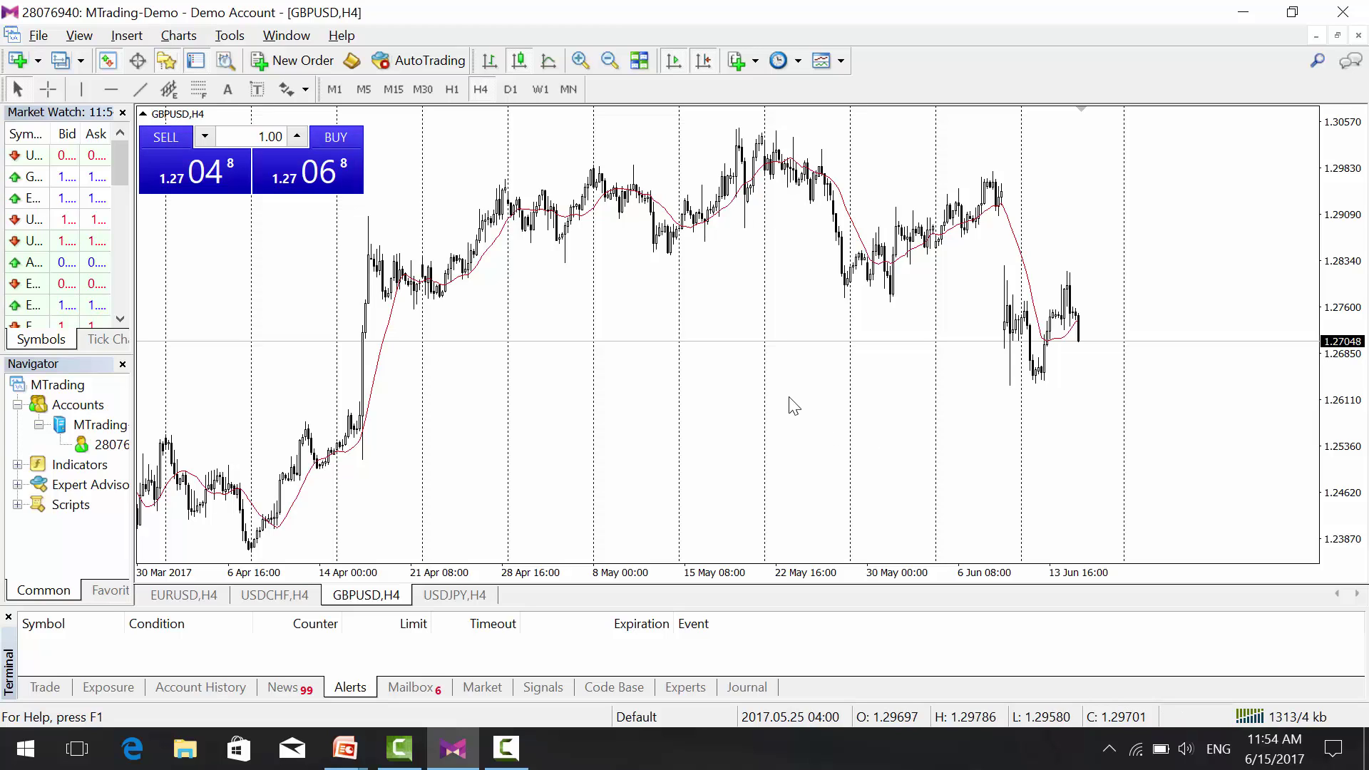
# Save the current chart styling as a template named 'clean white chart'.
pyautogui.click(844, 63)
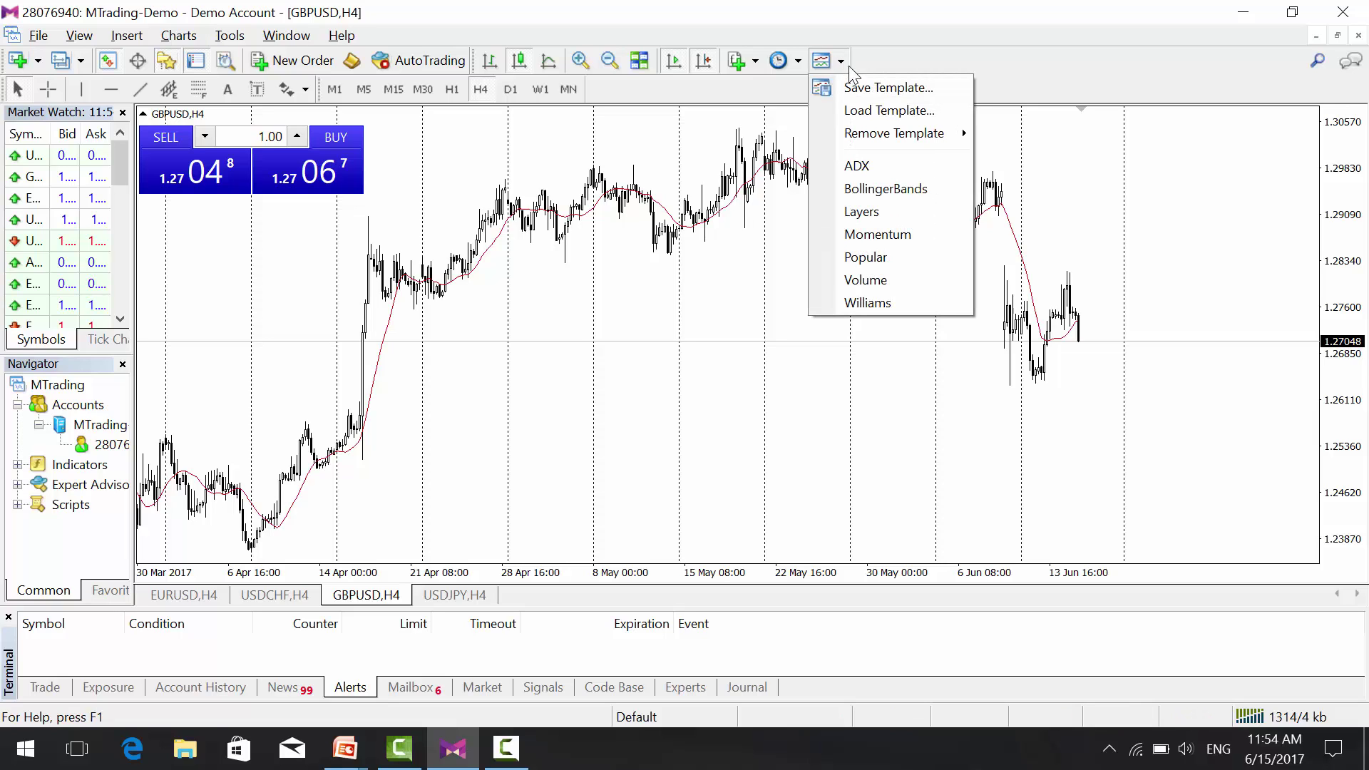
pyautogui.click(868, 89)
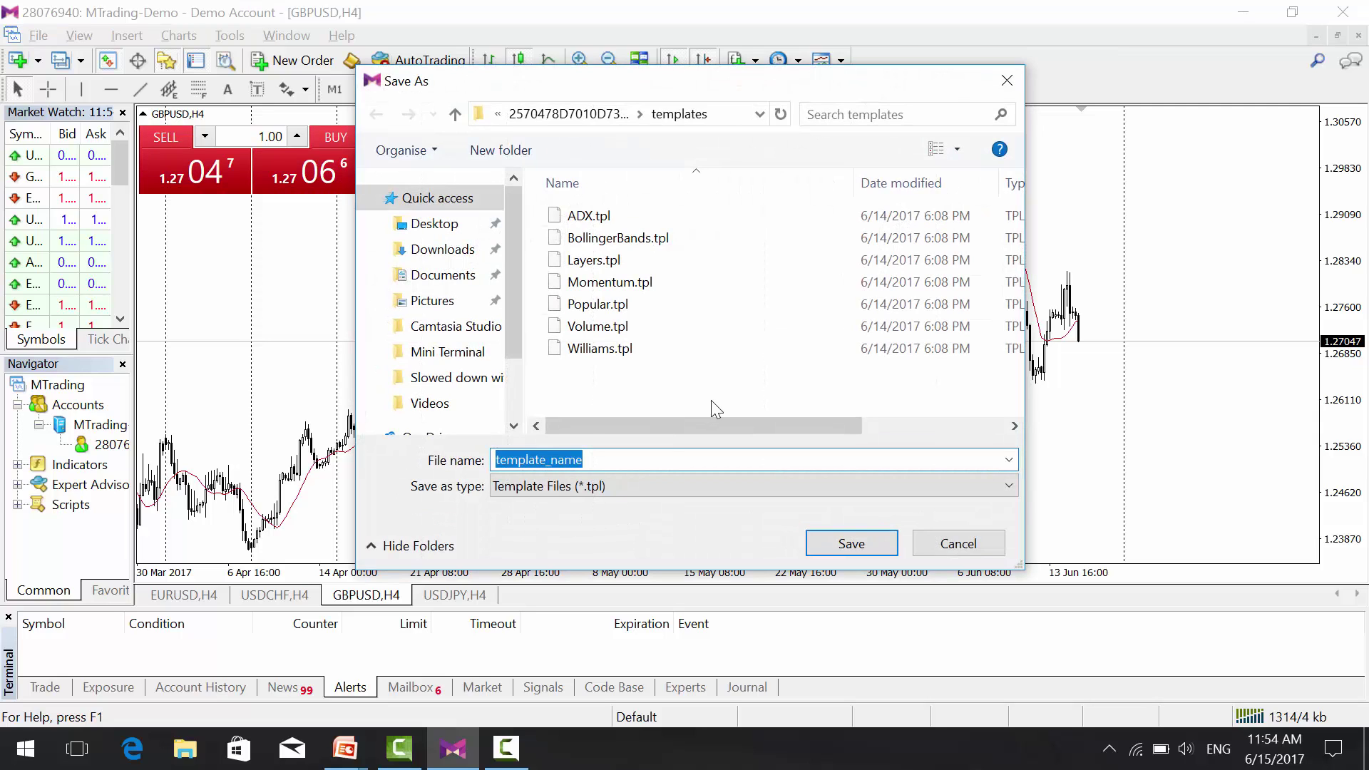
pyautogui.write('clean white ')
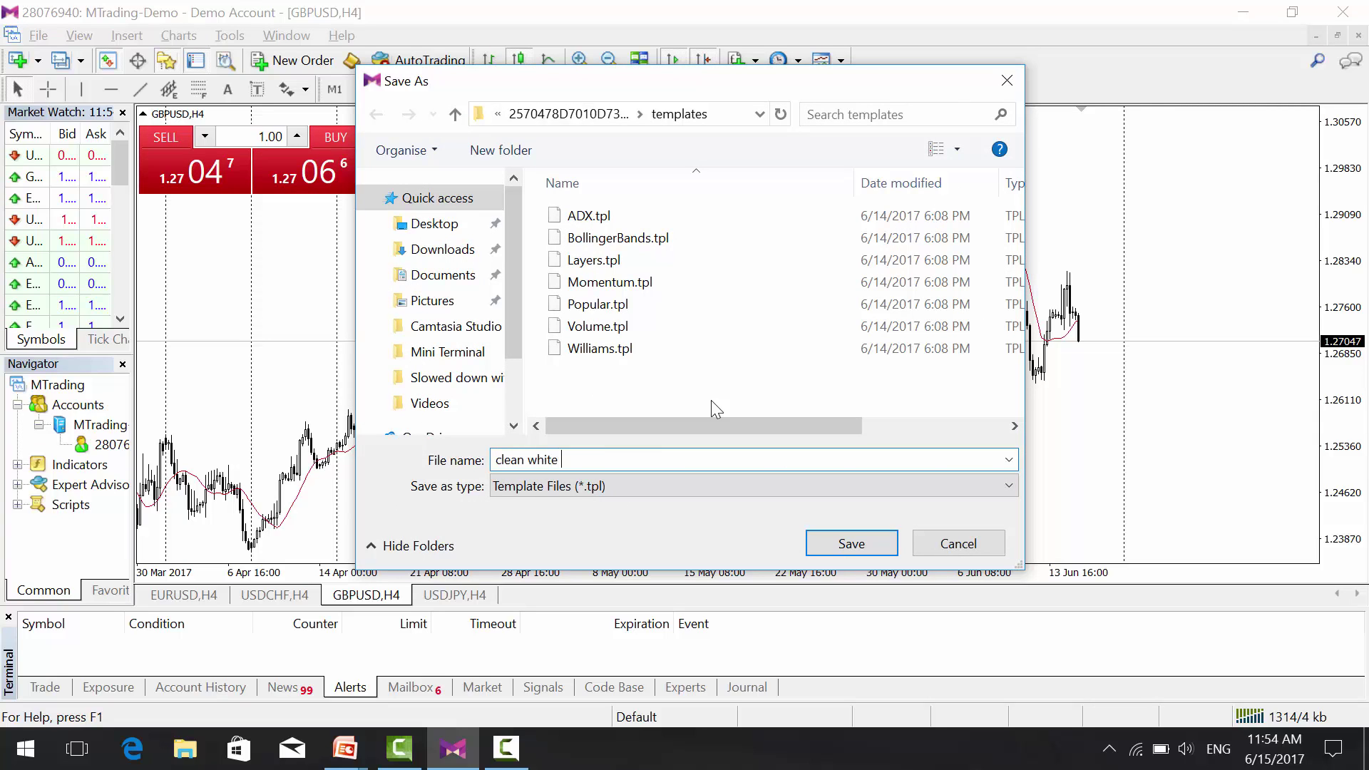
pyautogui.write('chart')
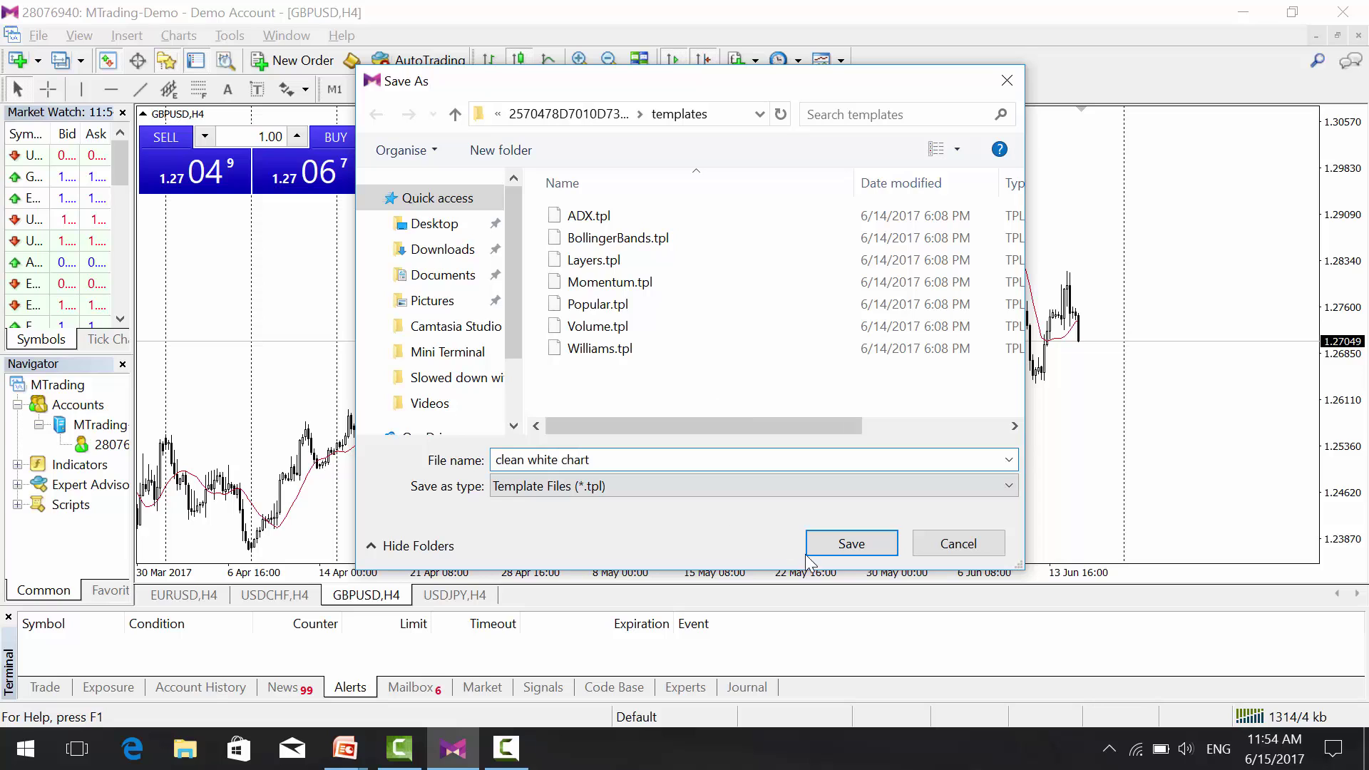
pyautogui.click(862, 535)
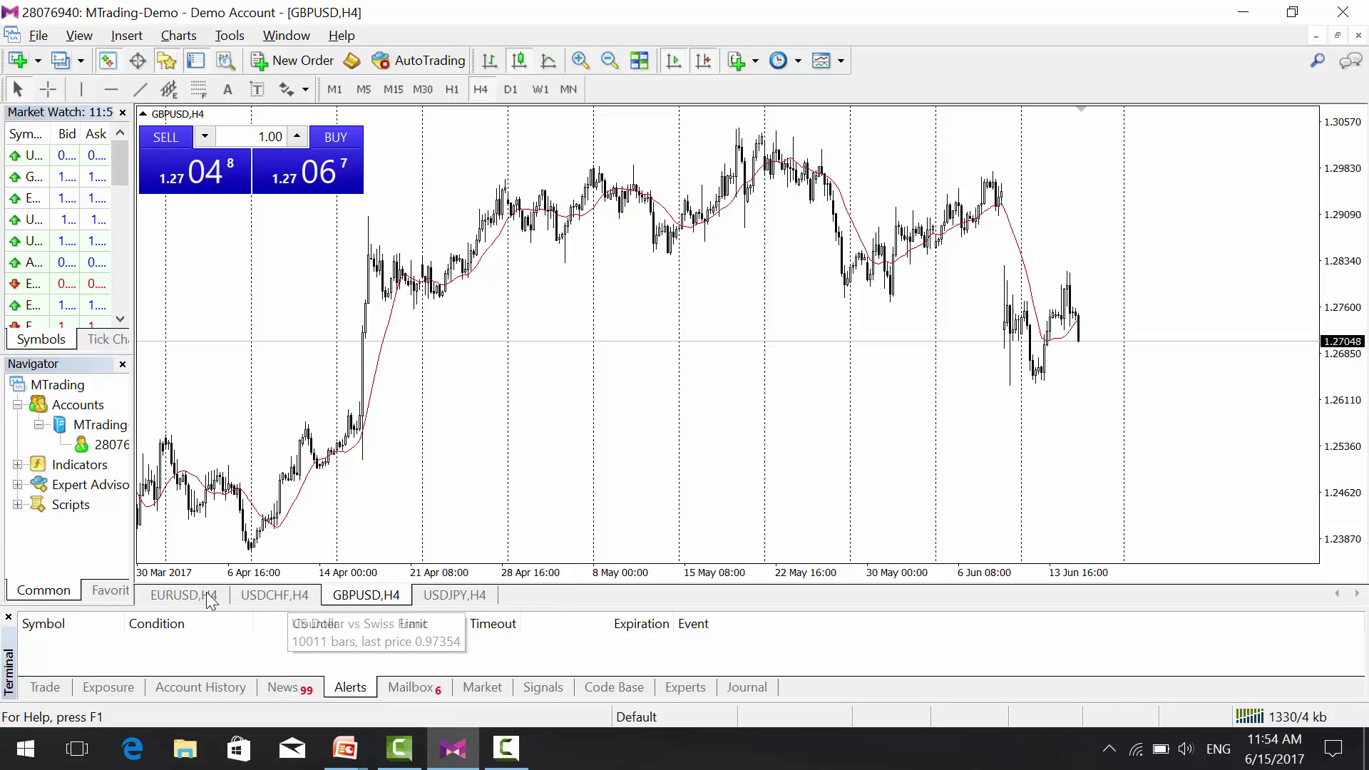
# Load clean white chart.tpl onto the USDJPY,H4 chart, then bring up USDCHF,H4.
pyautogui.click(454, 595)
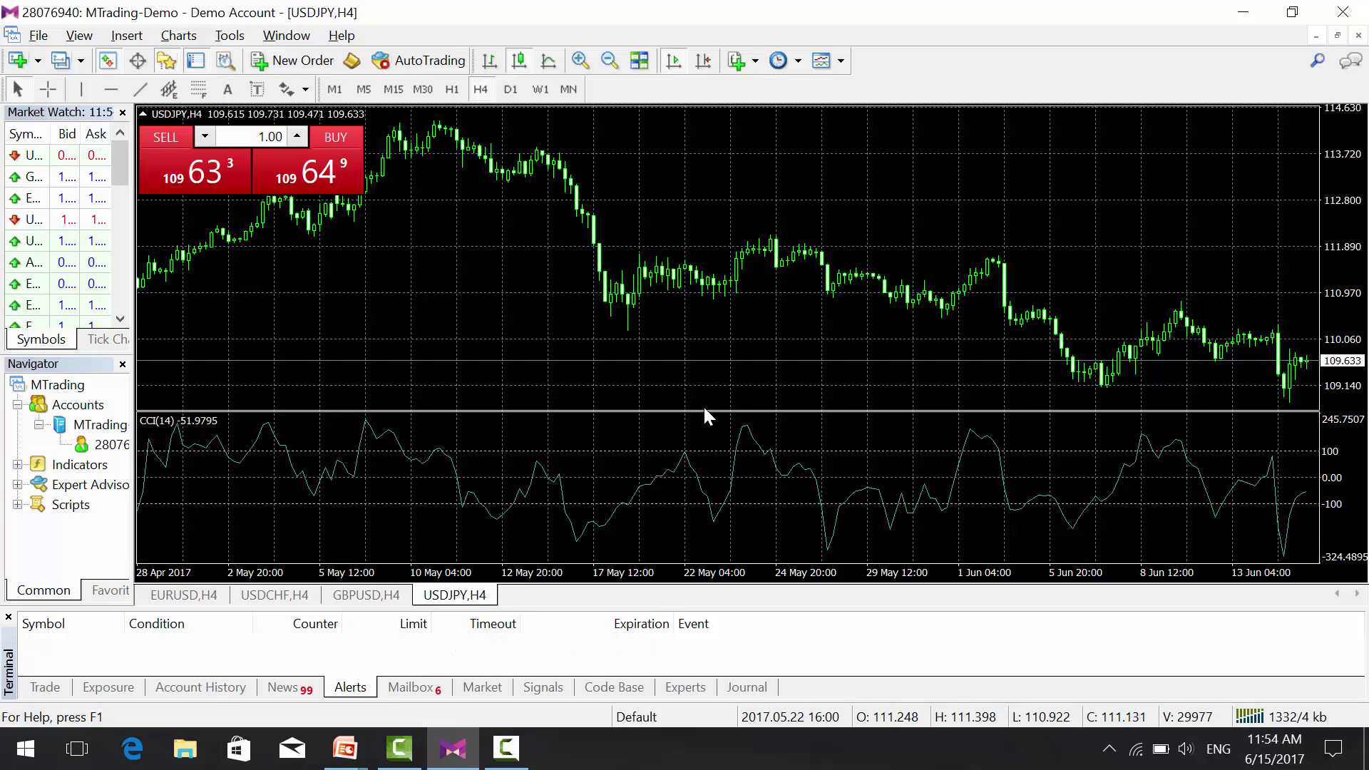
pyautogui.click(842, 60)
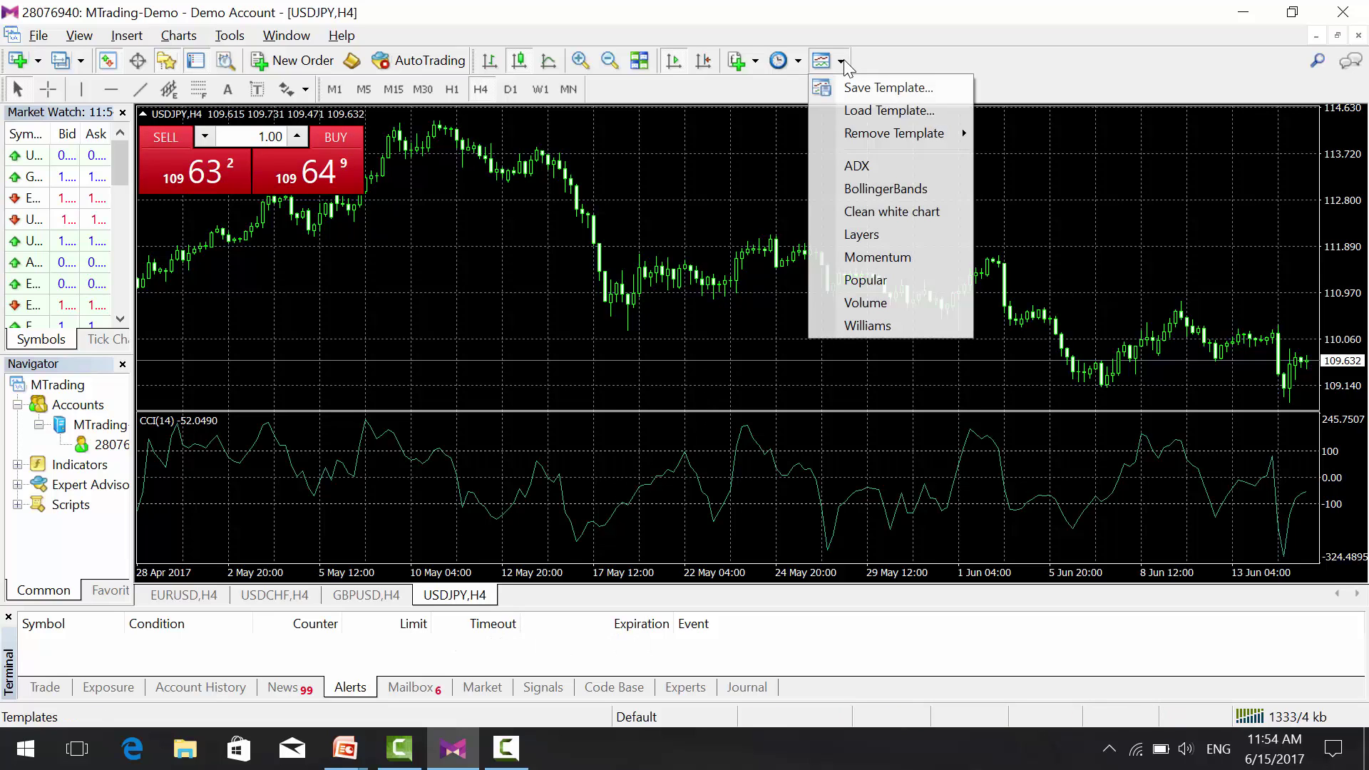
pyautogui.click(874, 109)
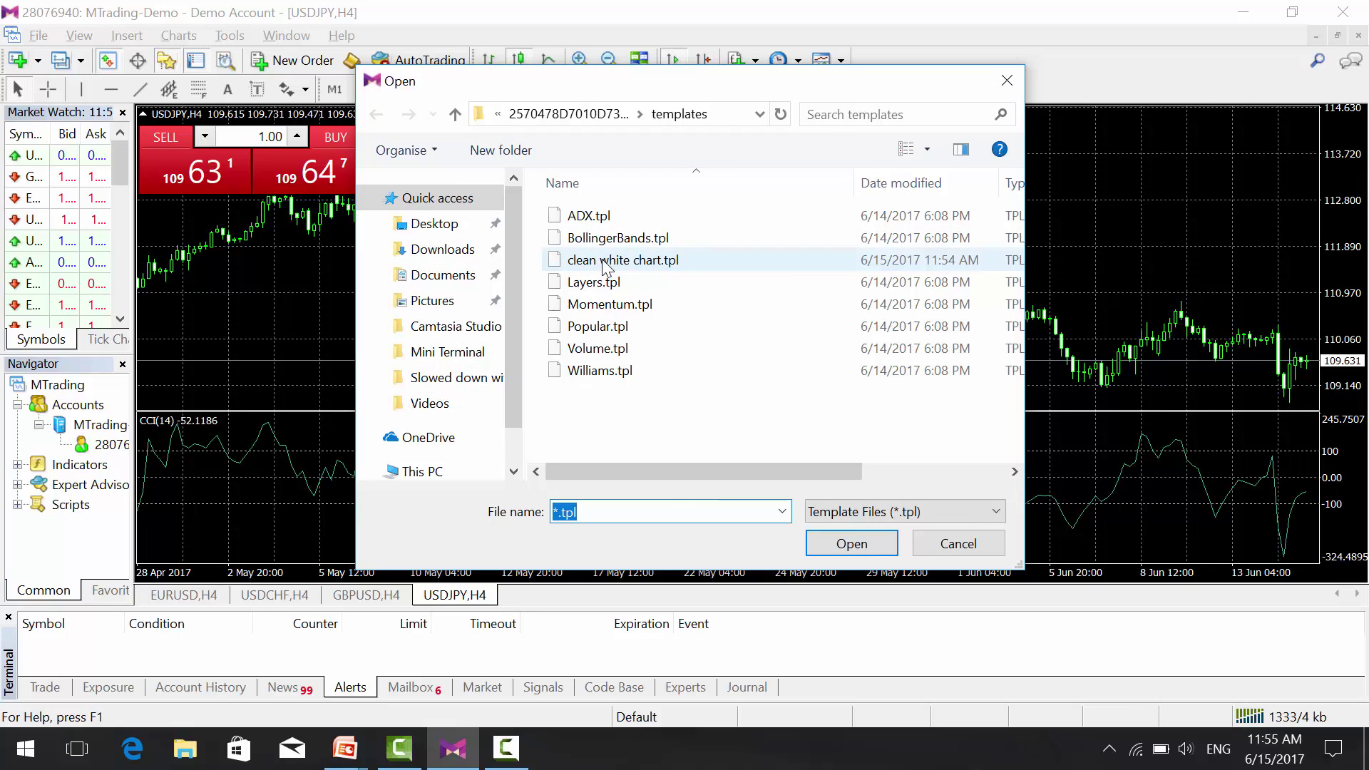
pyautogui.click(656, 262)
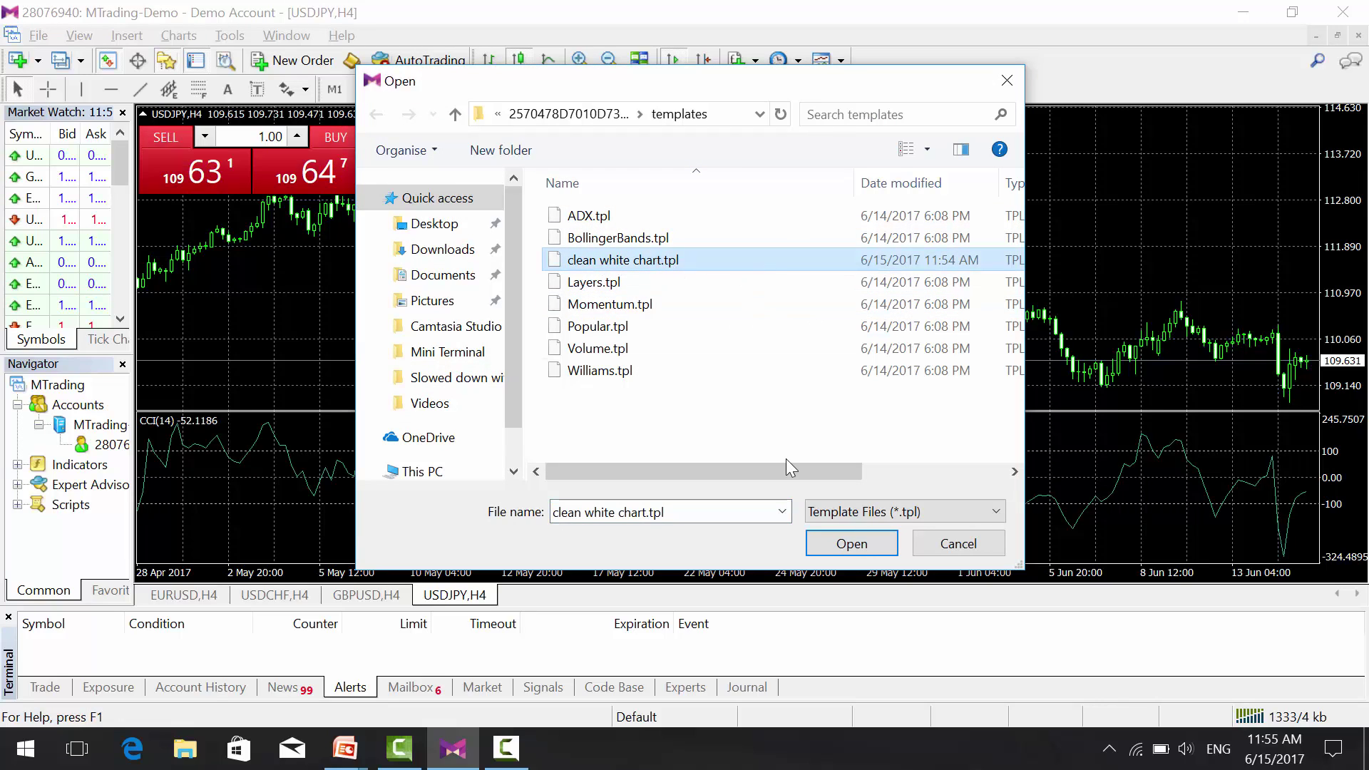
pyautogui.click(852, 543)
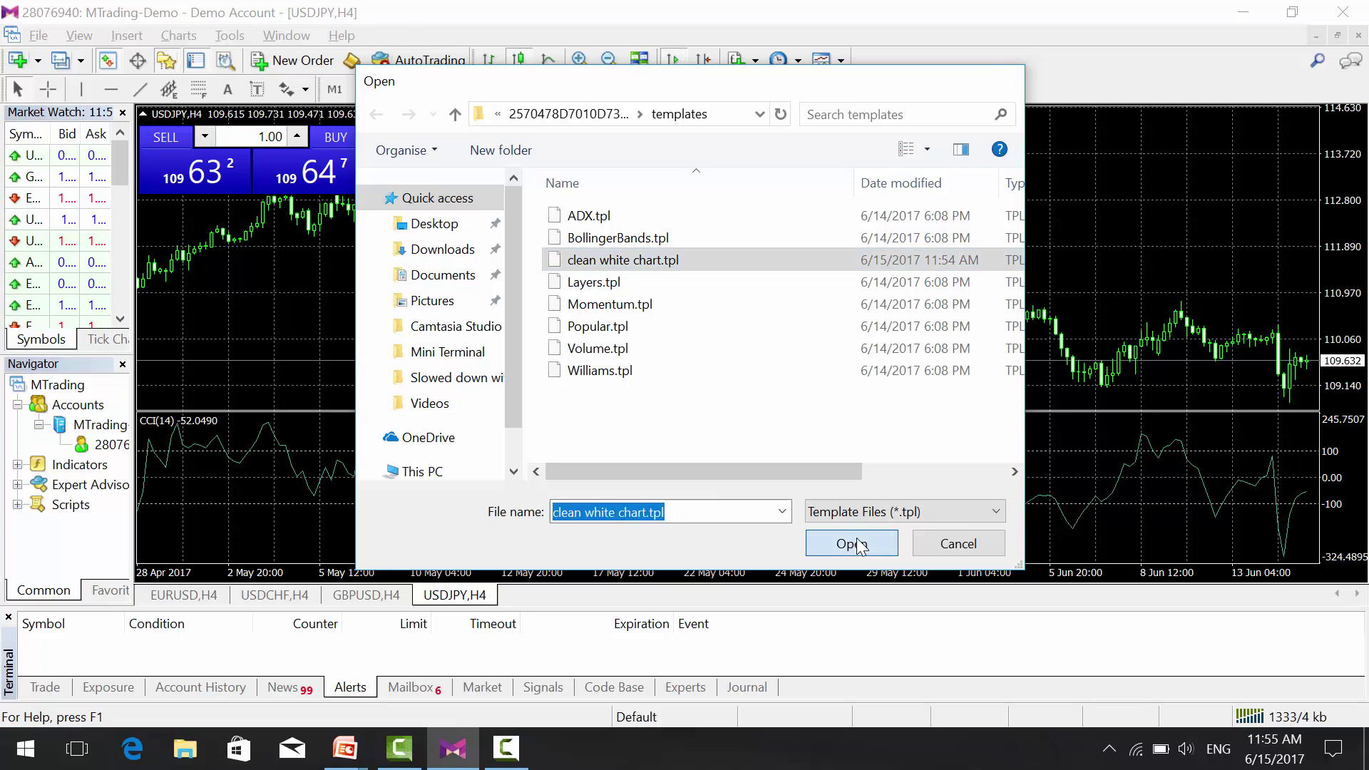
pyautogui.moveTo(873, 342); pyautogui.dragTo(809, 321)
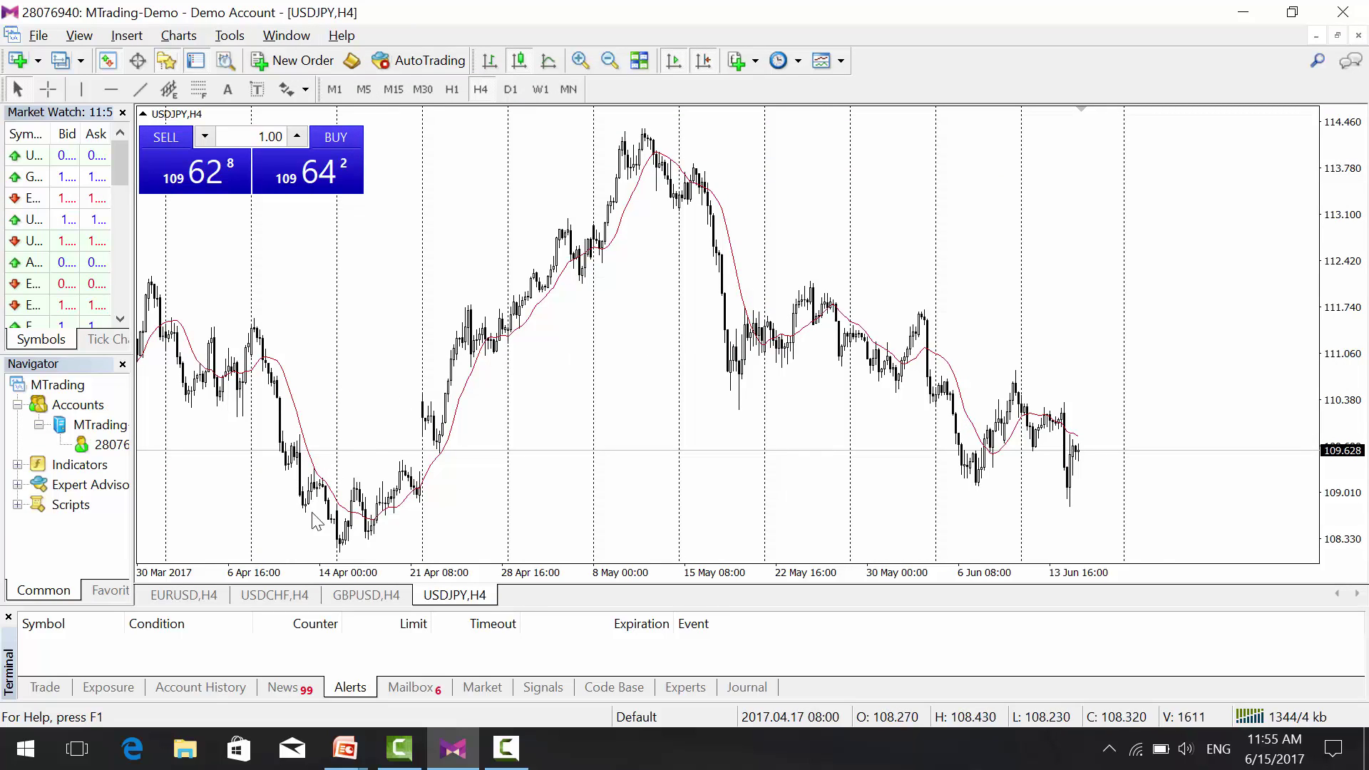
pyautogui.click(286, 596)
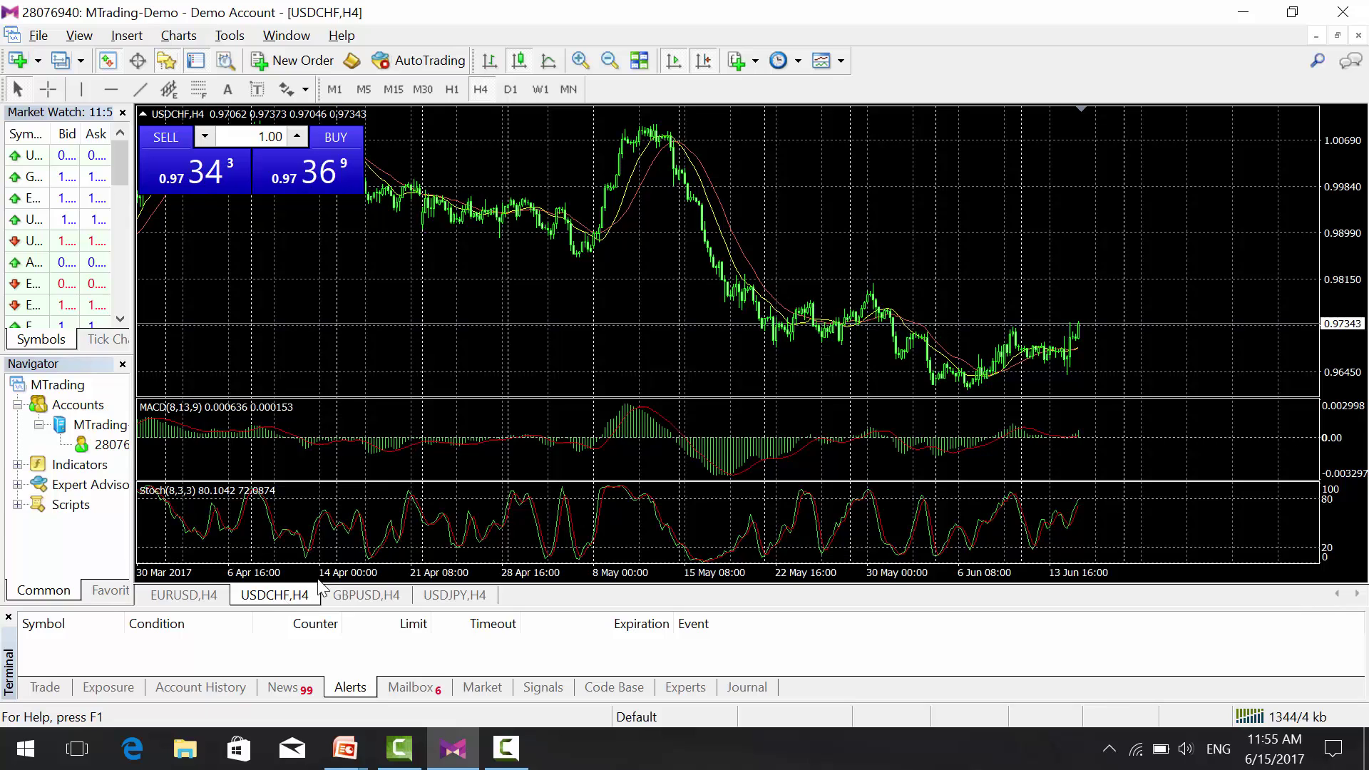
# Apply the Clean white chart template to the USDCHF and EURUSD charts.
pyautogui.click(841, 61)
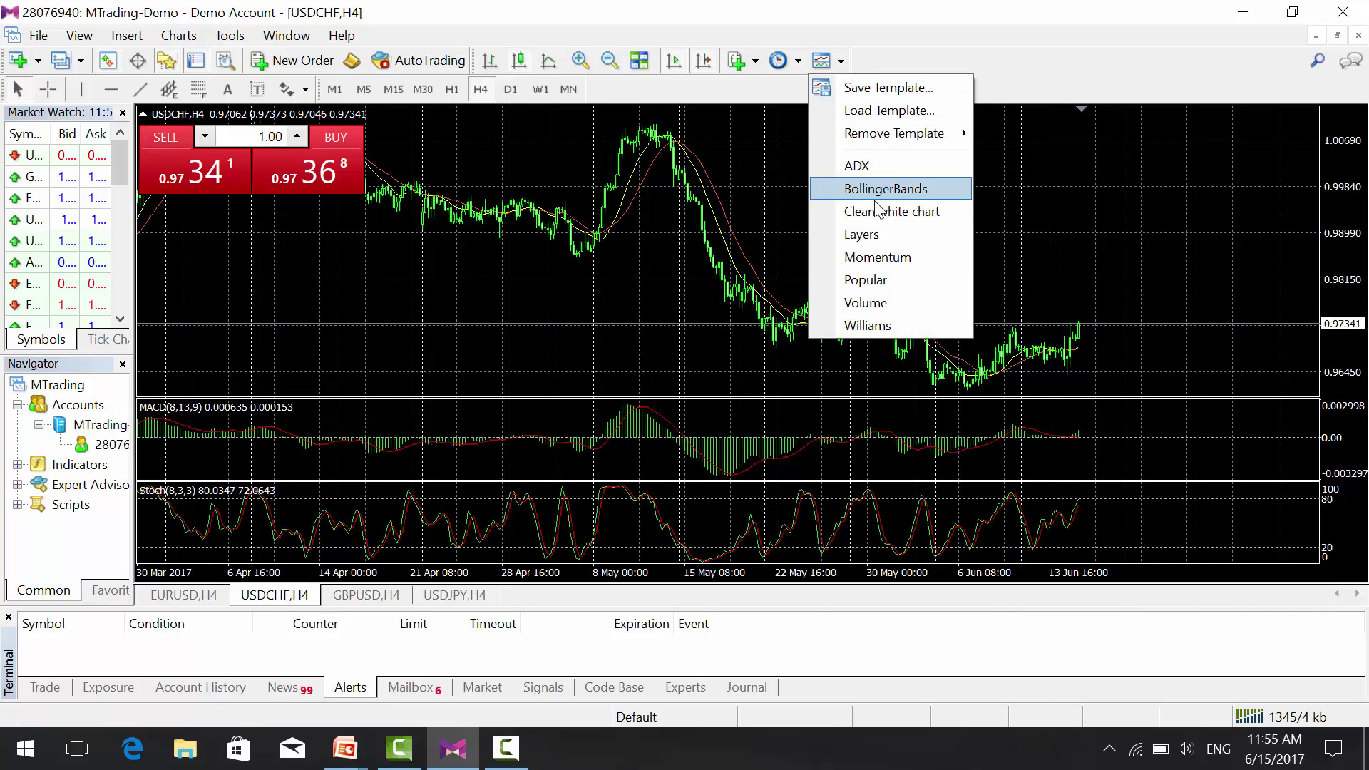
pyautogui.click(945, 211)
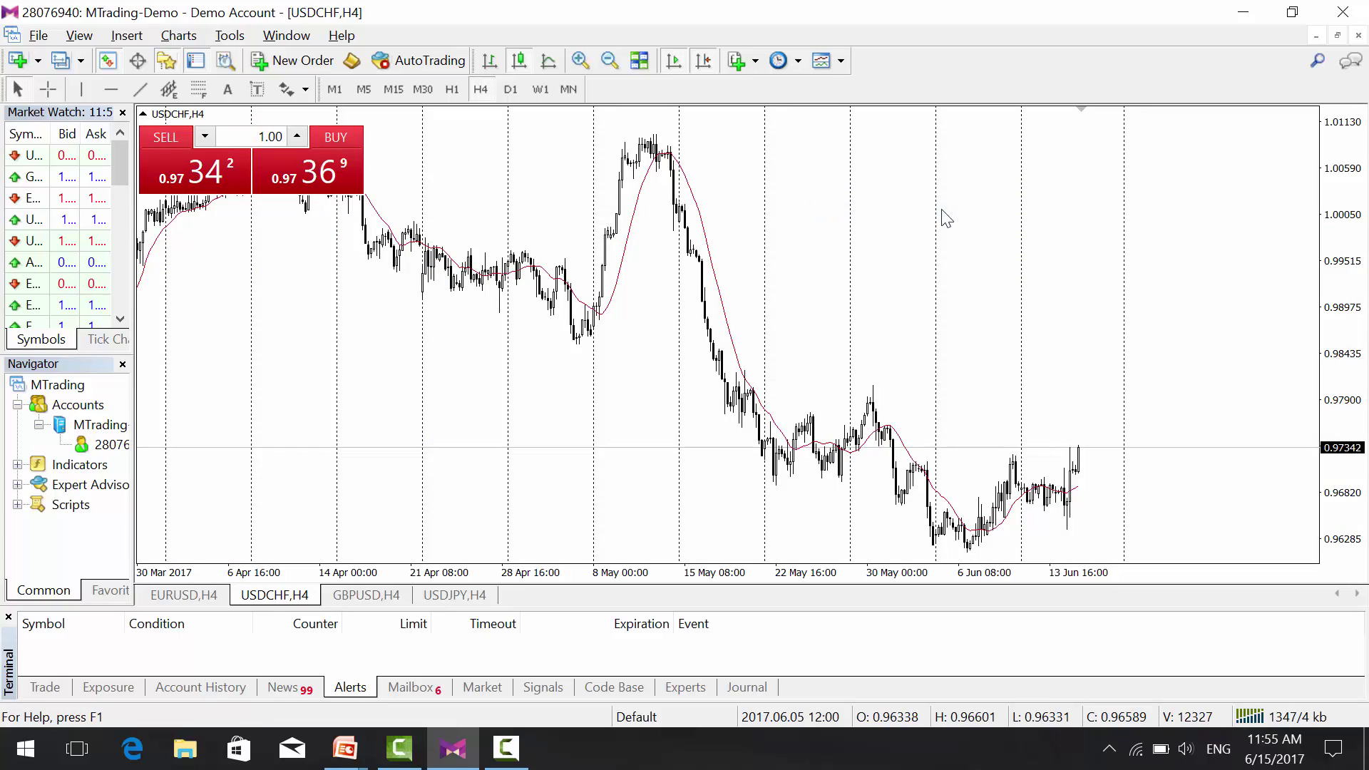
pyautogui.click(198, 596)
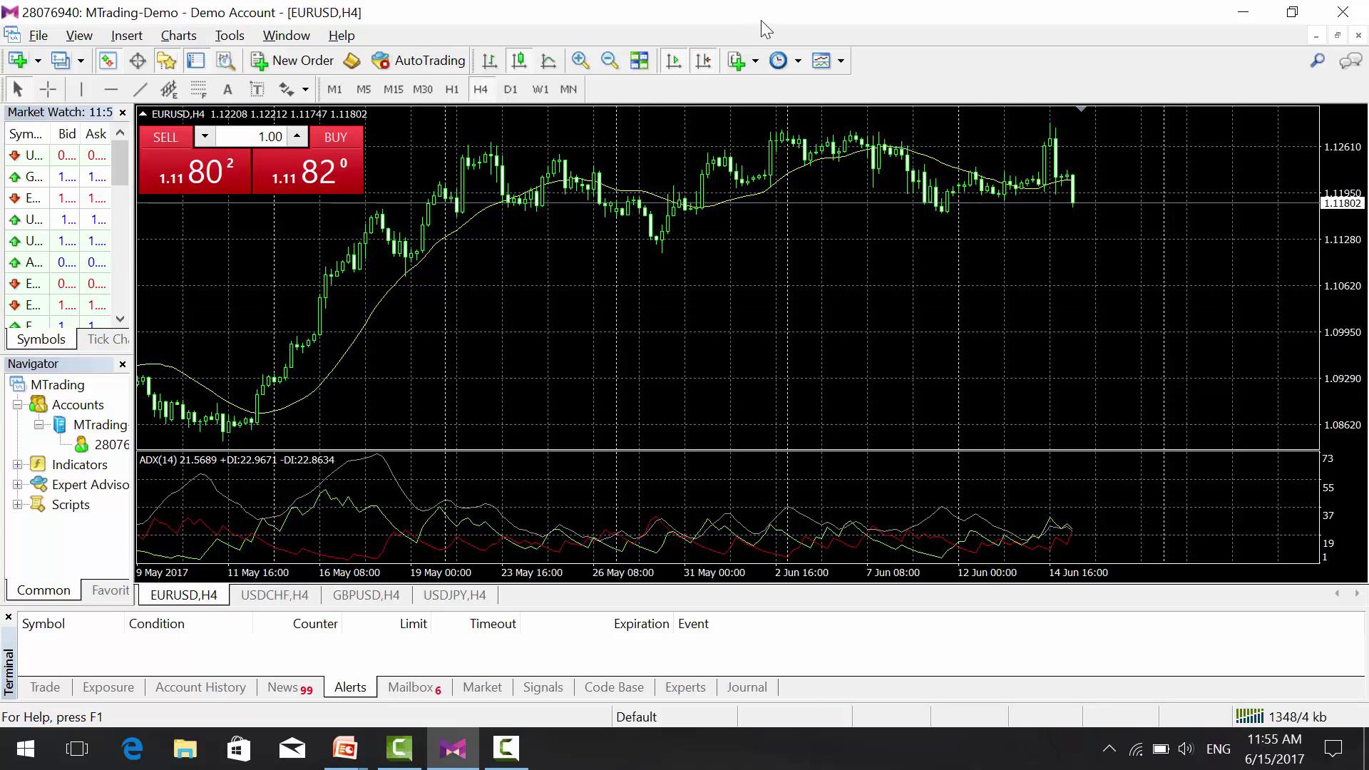
pyautogui.click(843, 60)
pyautogui.click(895, 213)
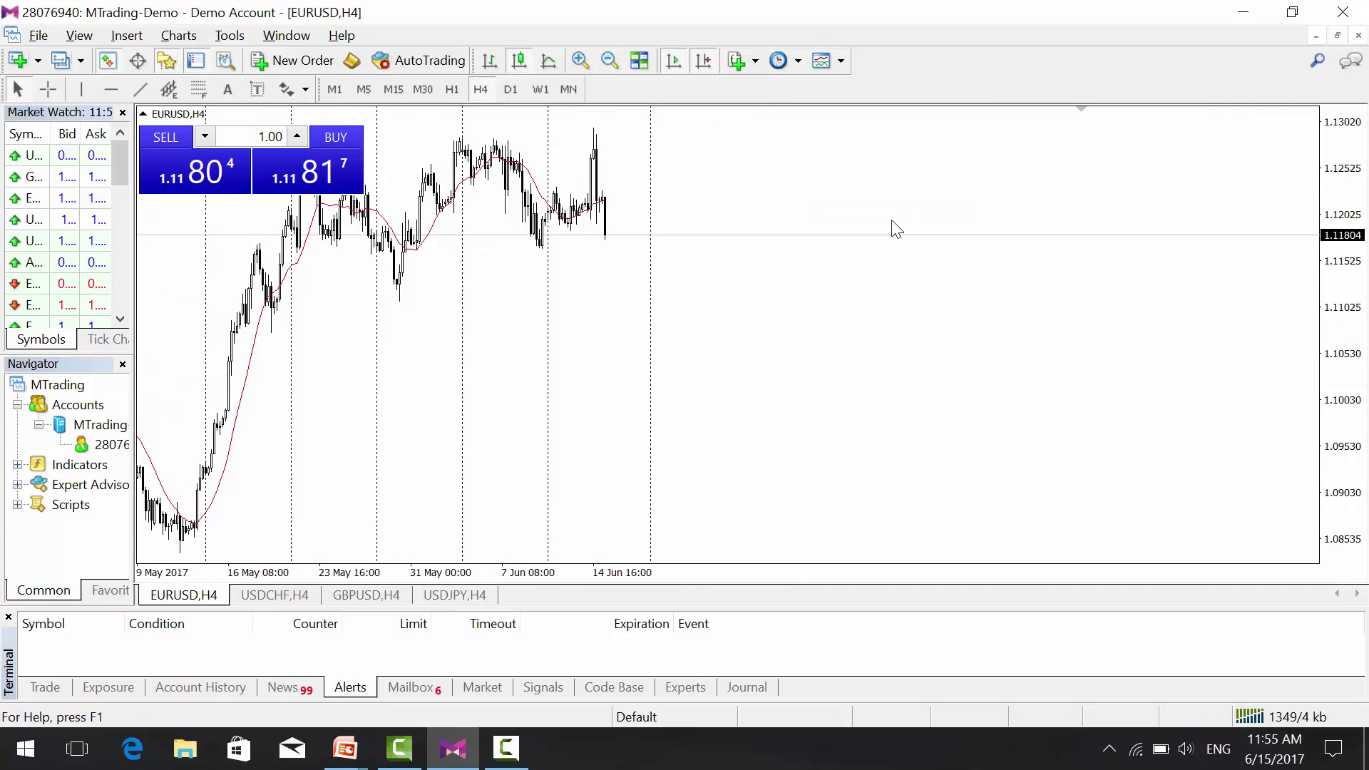
pyautogui.moveTo(697, 416); pyautogui.dragTo(898, 417)
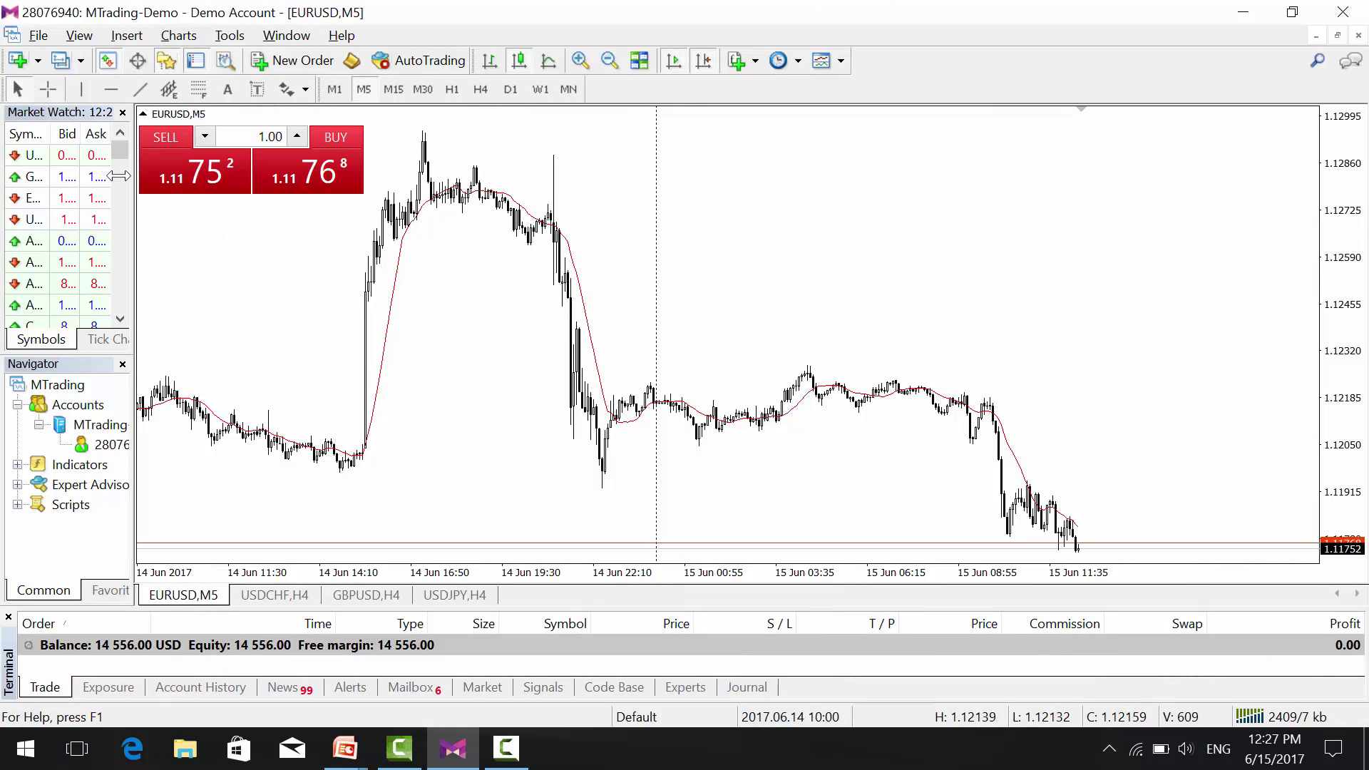
# Open a new AUDUSD chart and apply the Clean white chart template to it.
pyautogui.click(38, 61)
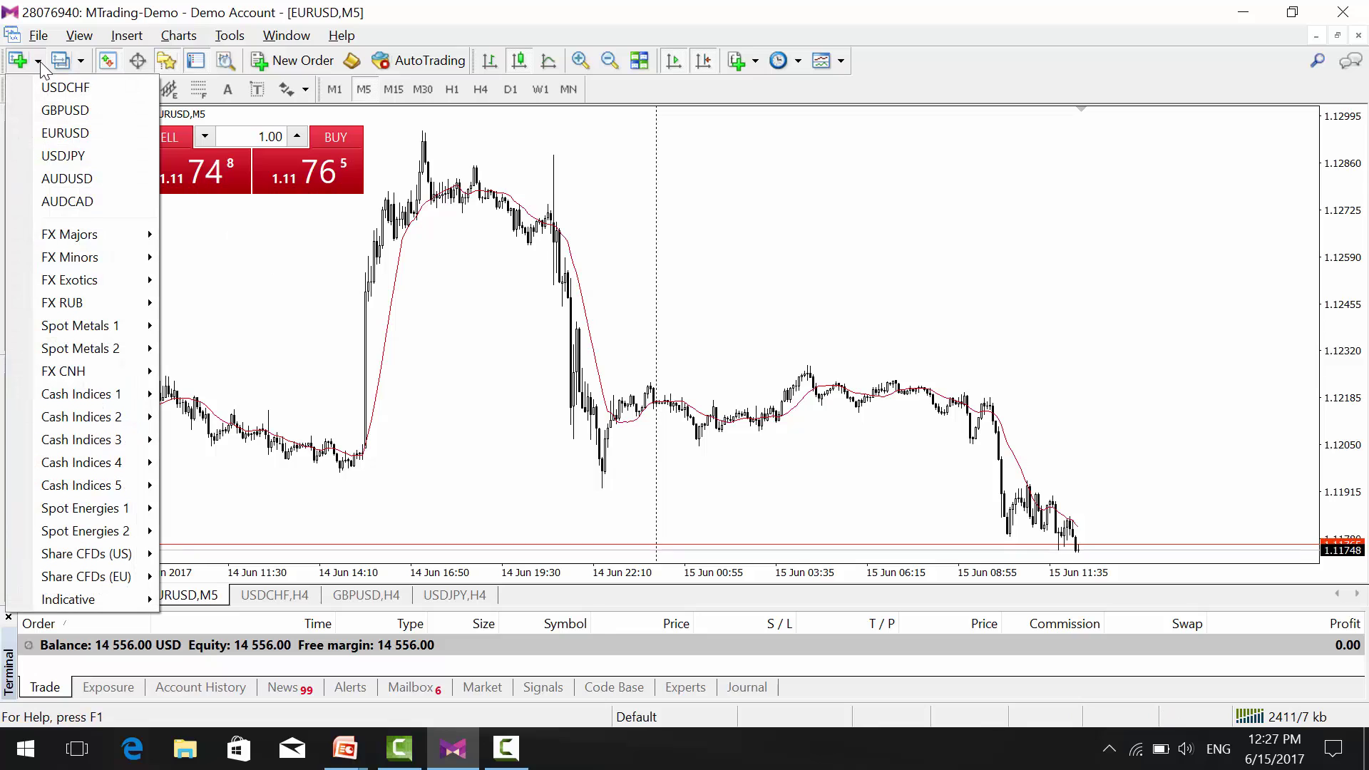
pyautogui.moveTo(82, 371)
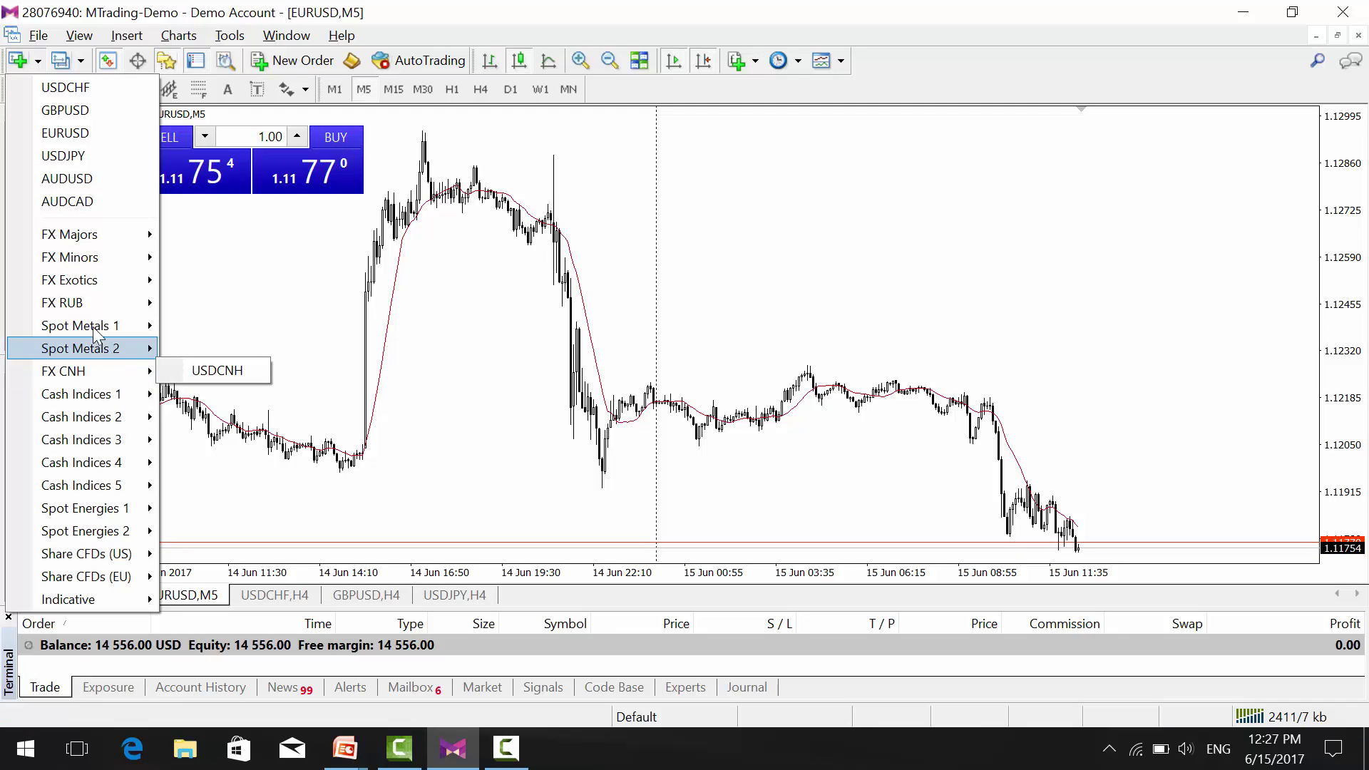
pyautogui.click(117, 179)
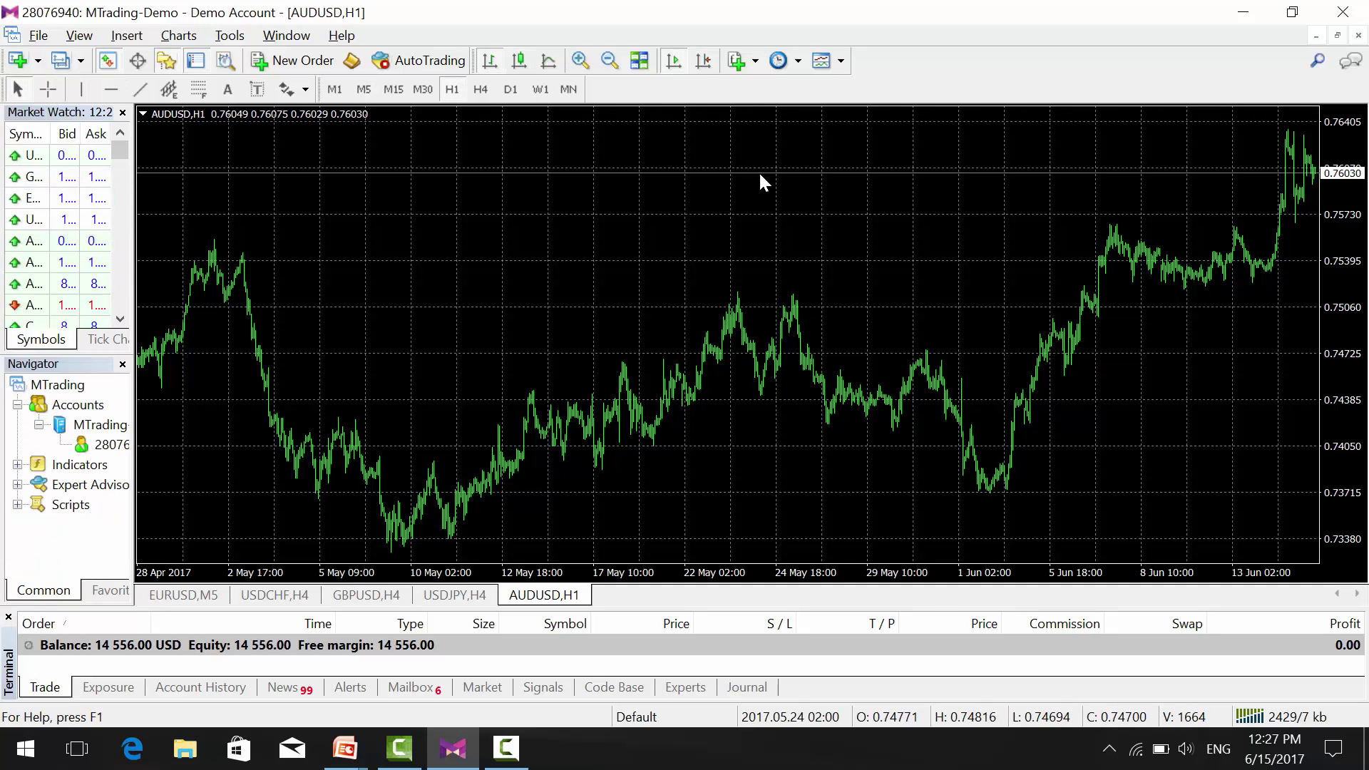
pyautogui.click(823, 61)
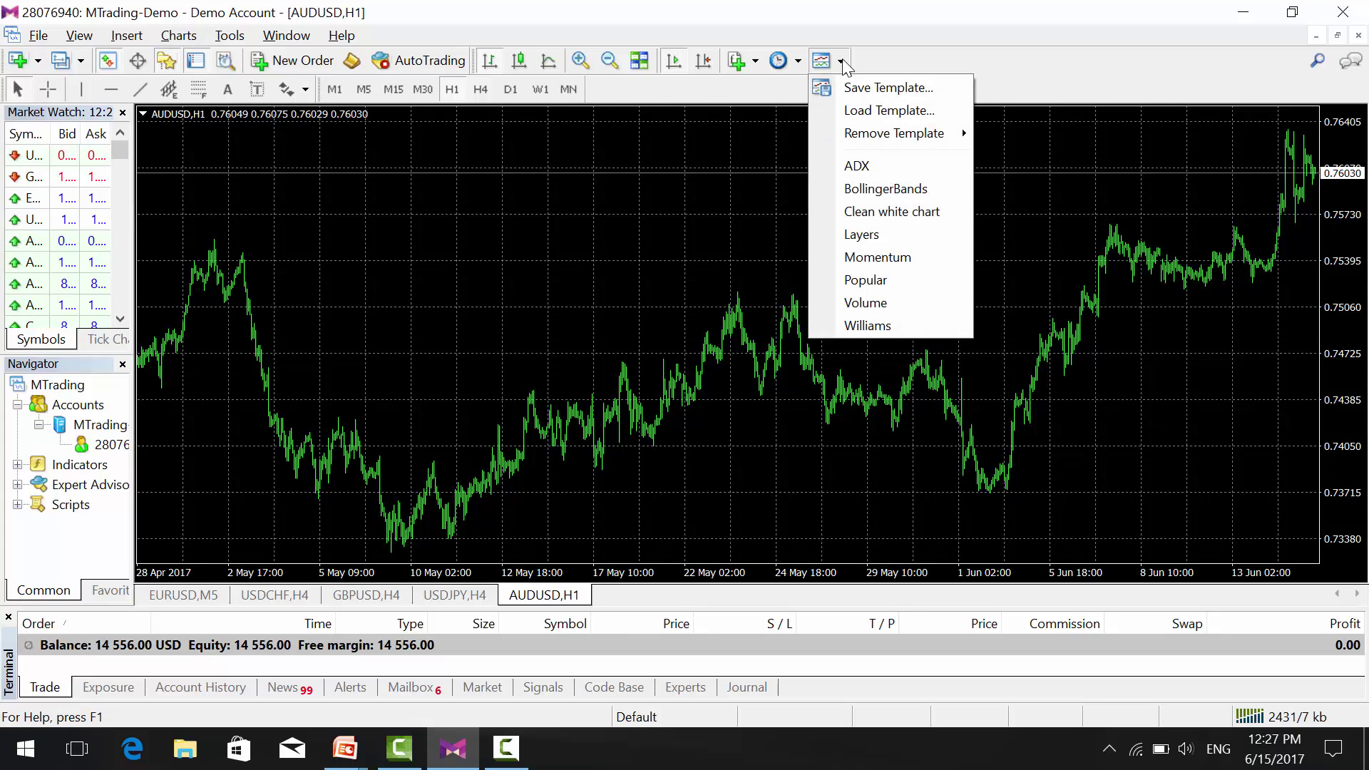
pyautogui.click(915, 212)
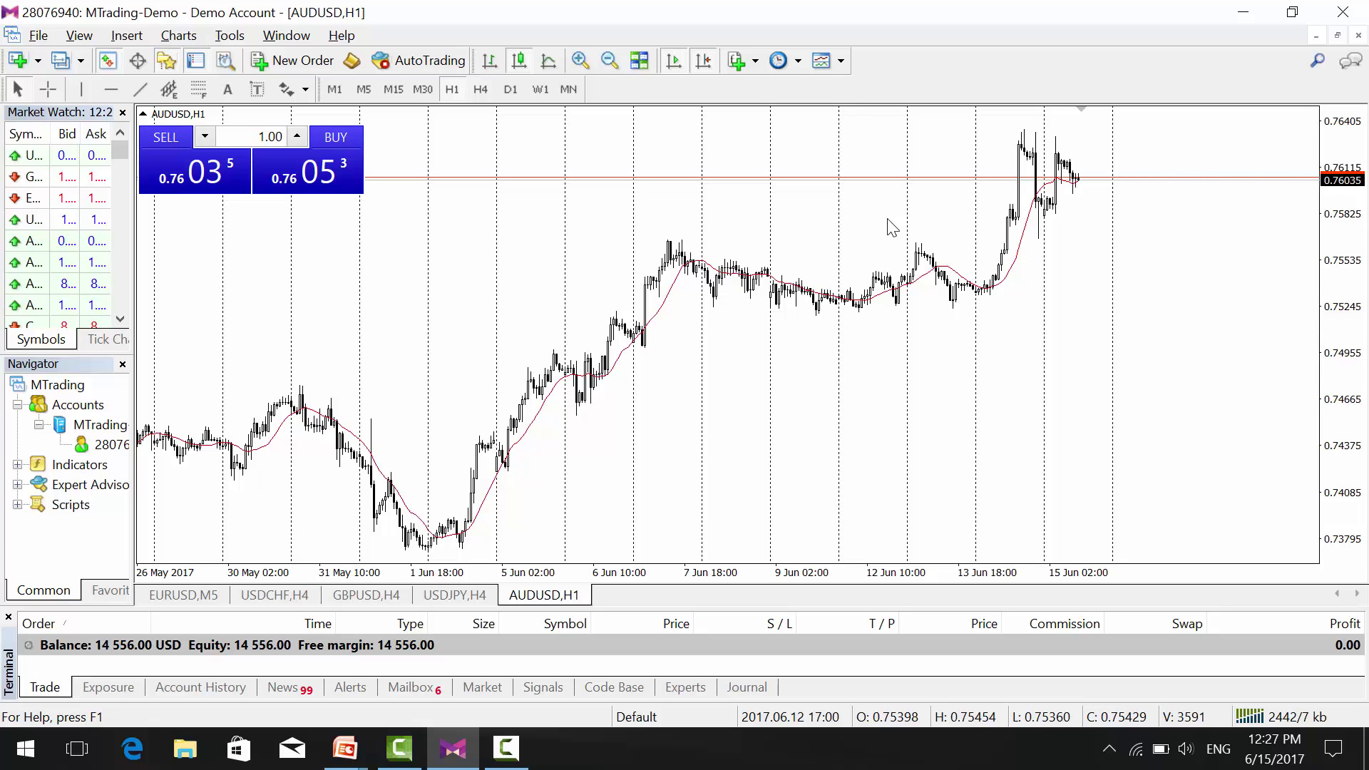
# Toggle the Market Watch panel off and back on, leaving it visible.
pyautogui.click(18, 60)
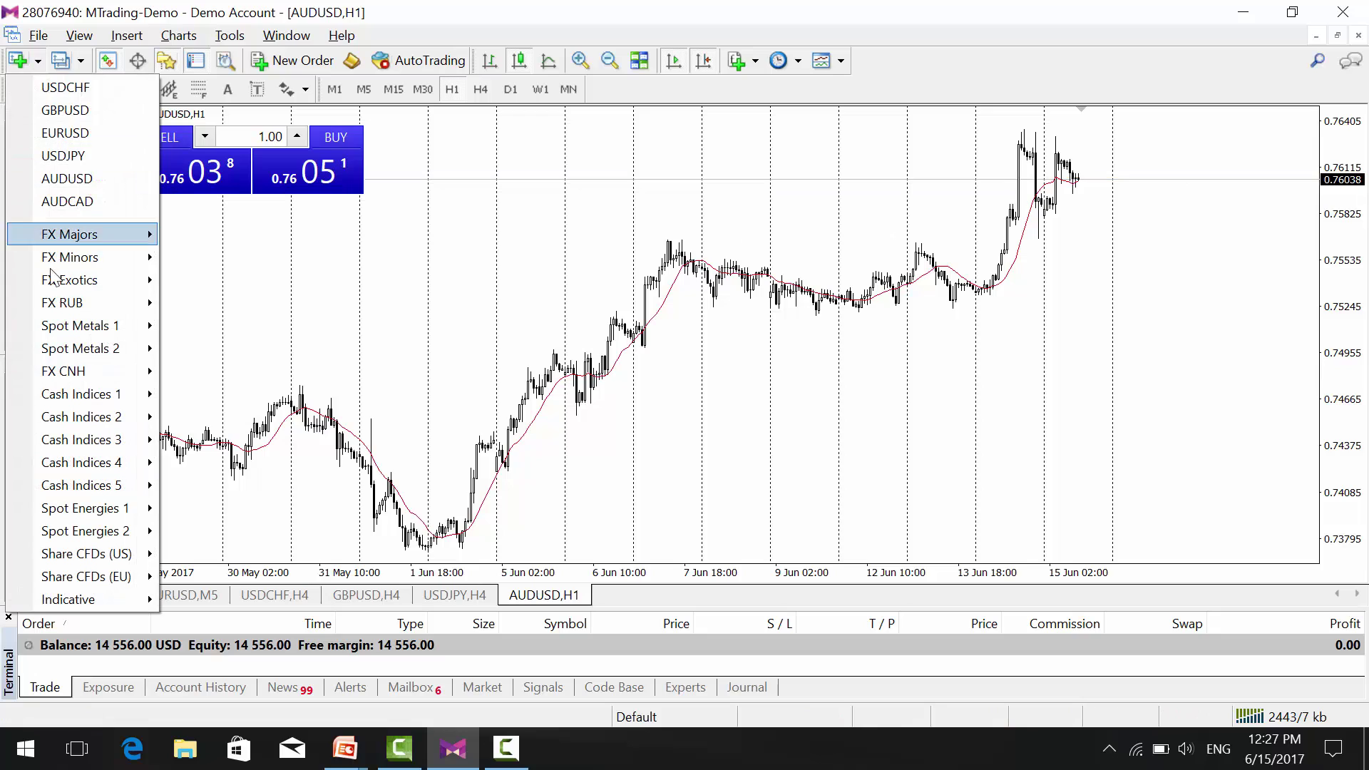
pyautogui.click(37, 61)
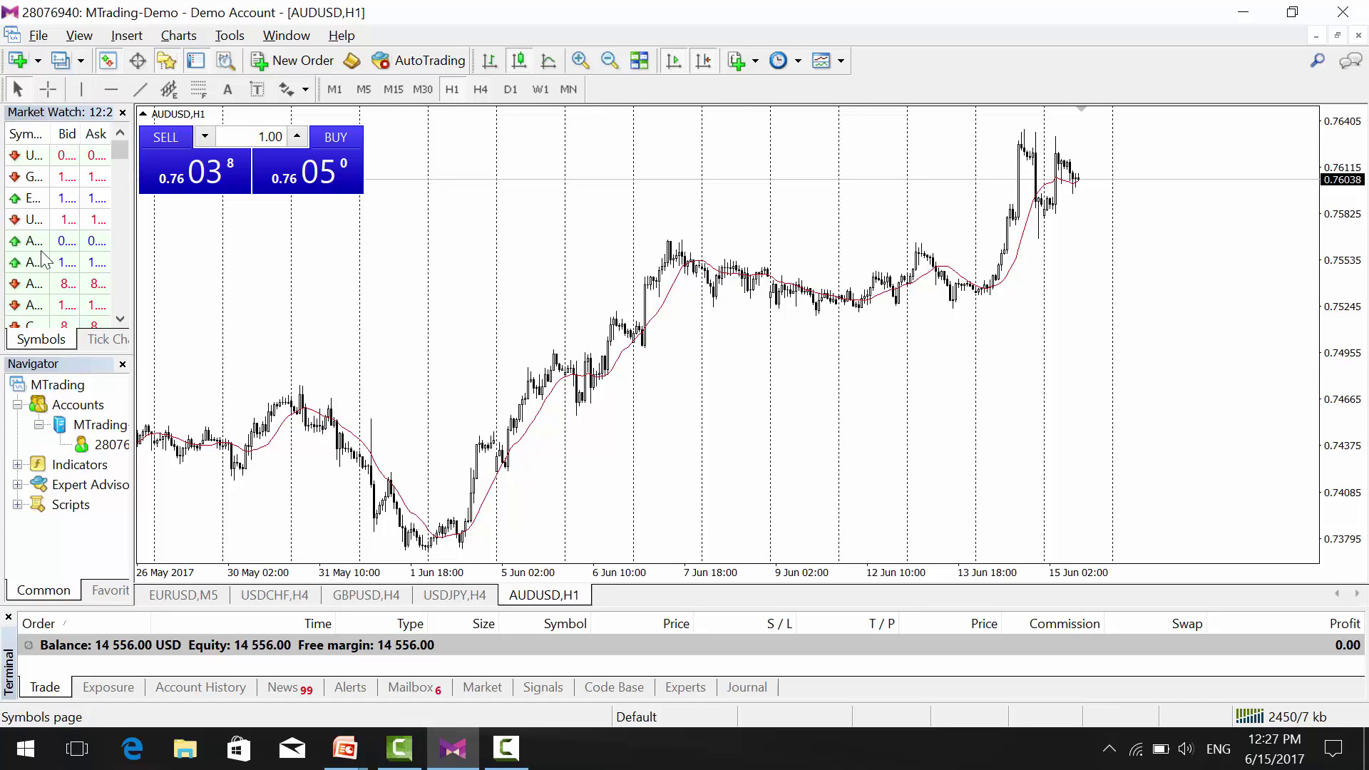
pyautogui.moveTo(63, 244)
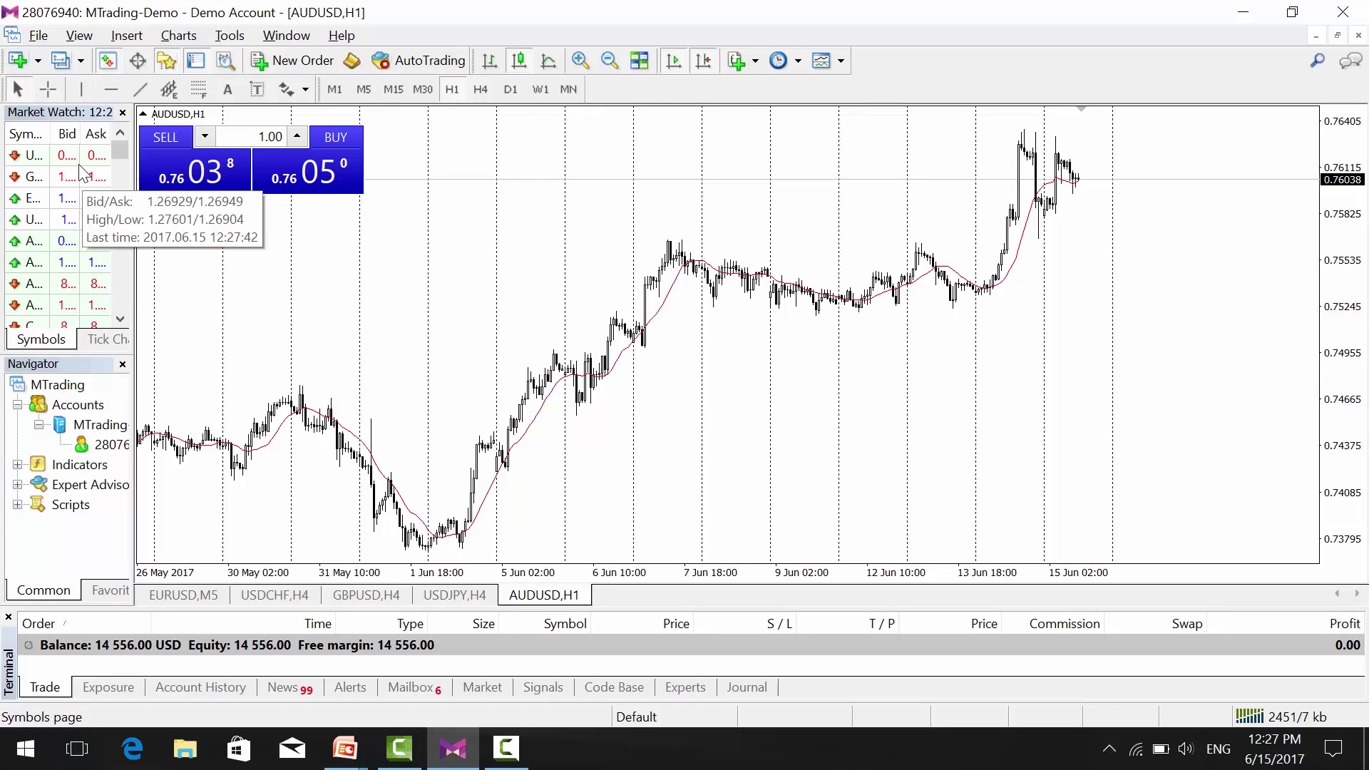
pyautogui.click(108, 62)
pyautogui.click(108, 62)
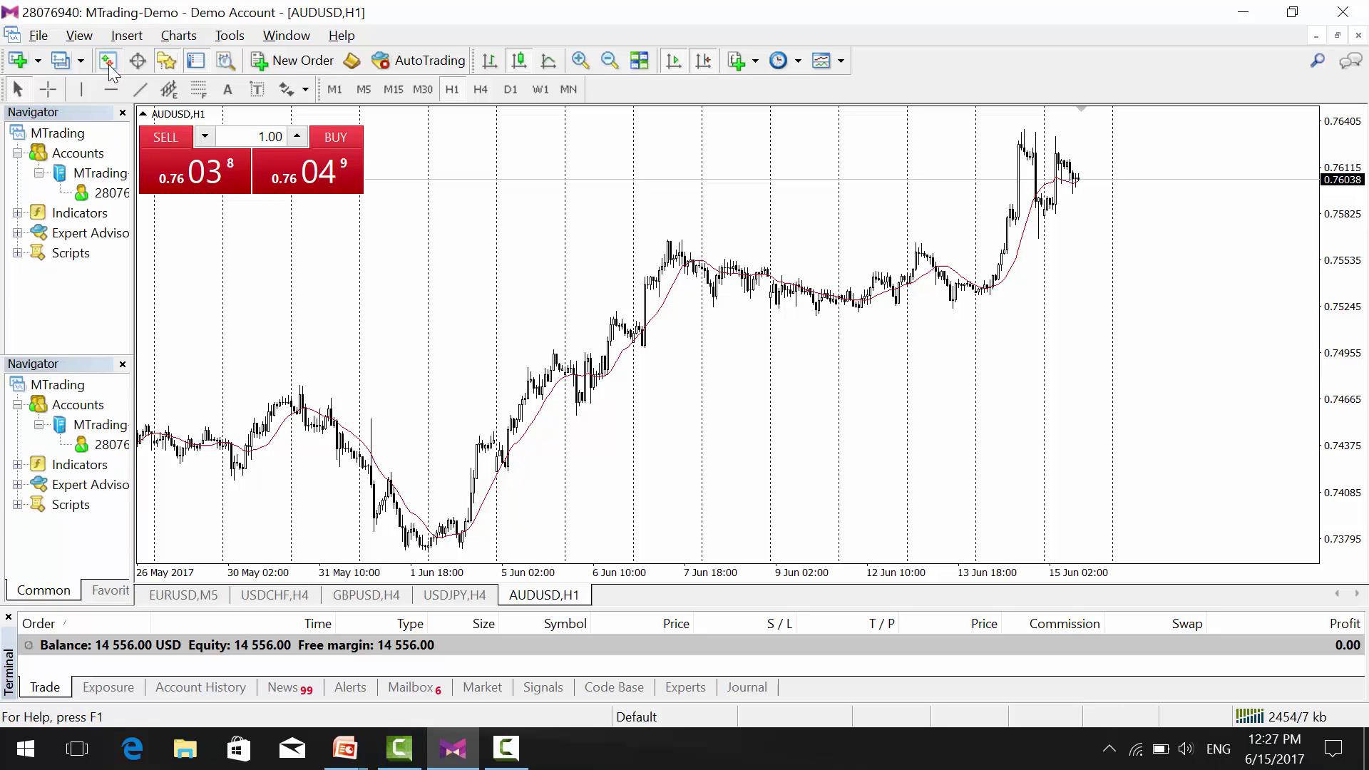
pyautogui.click(108, 62)
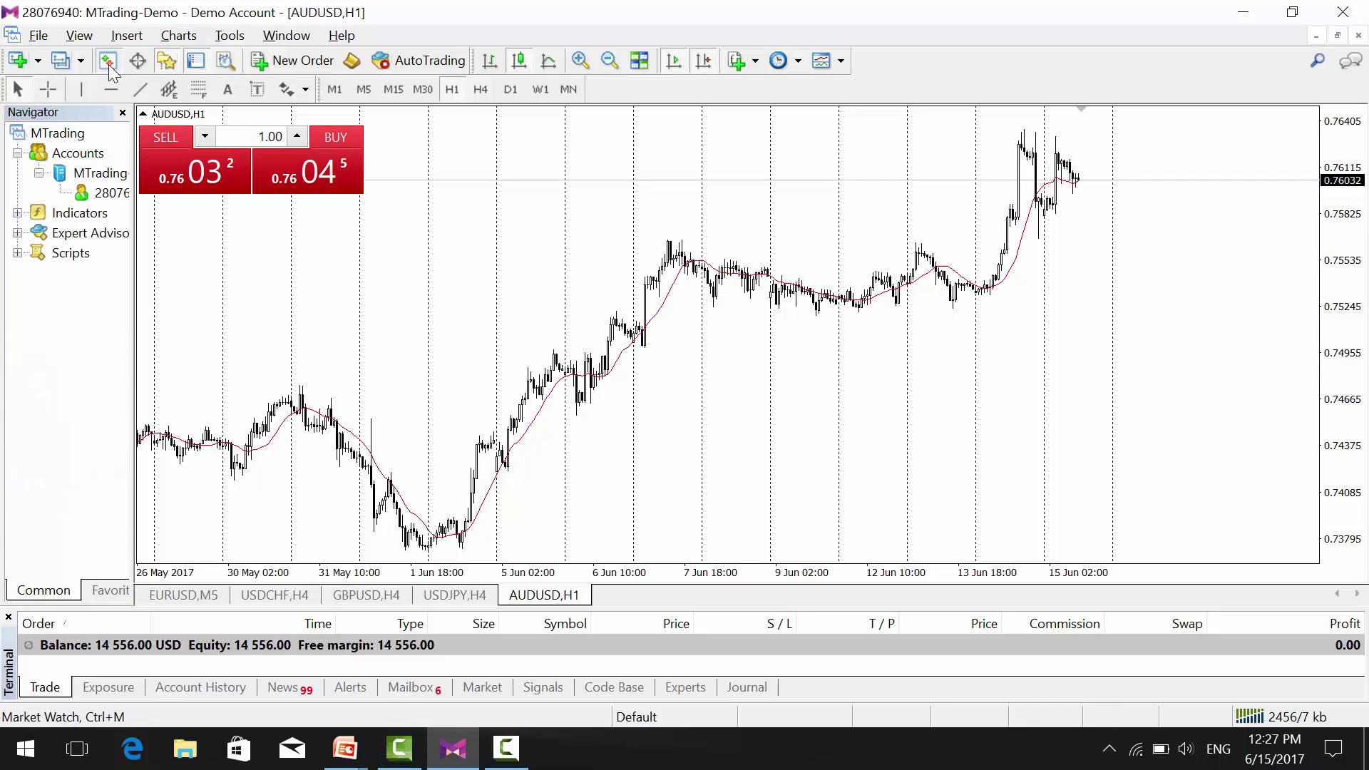
pyautogui.click(108, 62)
pyautogui.moveTo(59, 201)
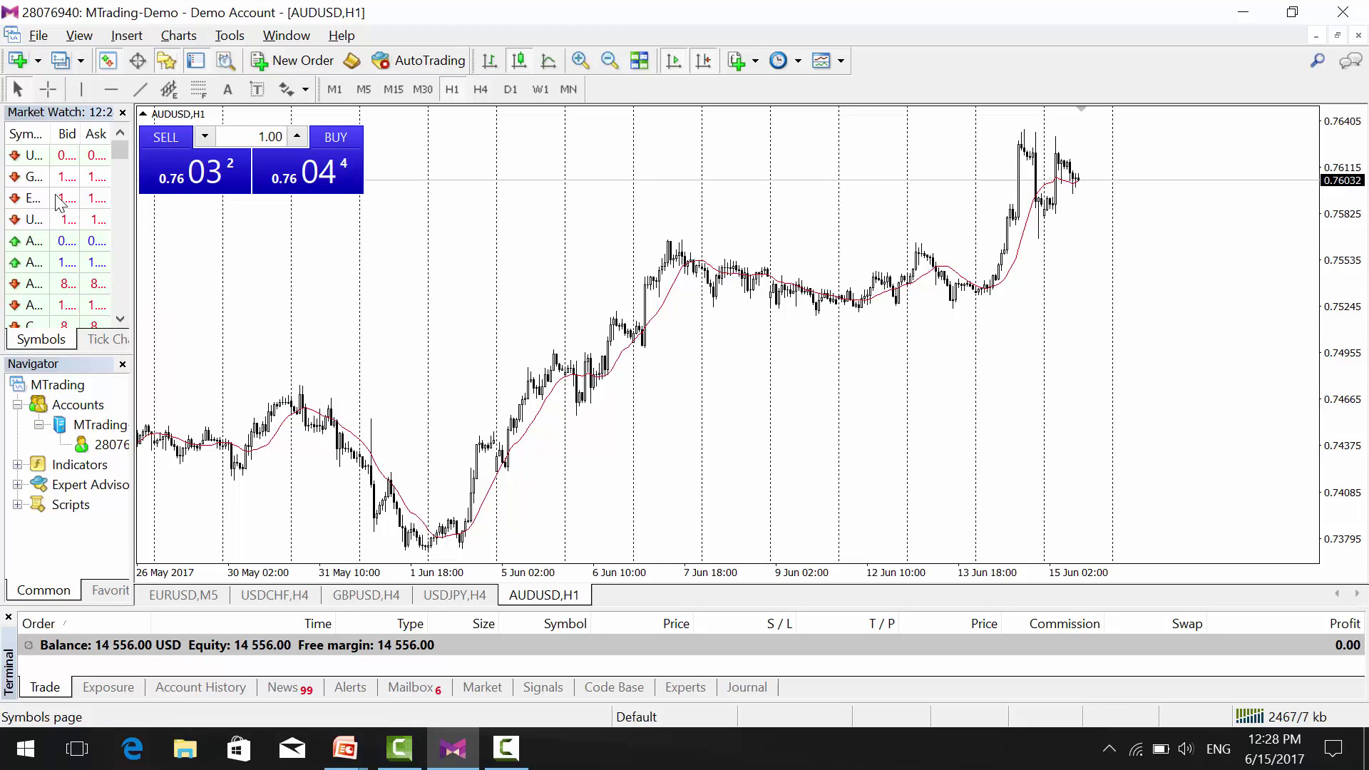
# Show all symbols in Market Watch and open a new USDCNH chart.
pyautogui.rightClick(60, 199)
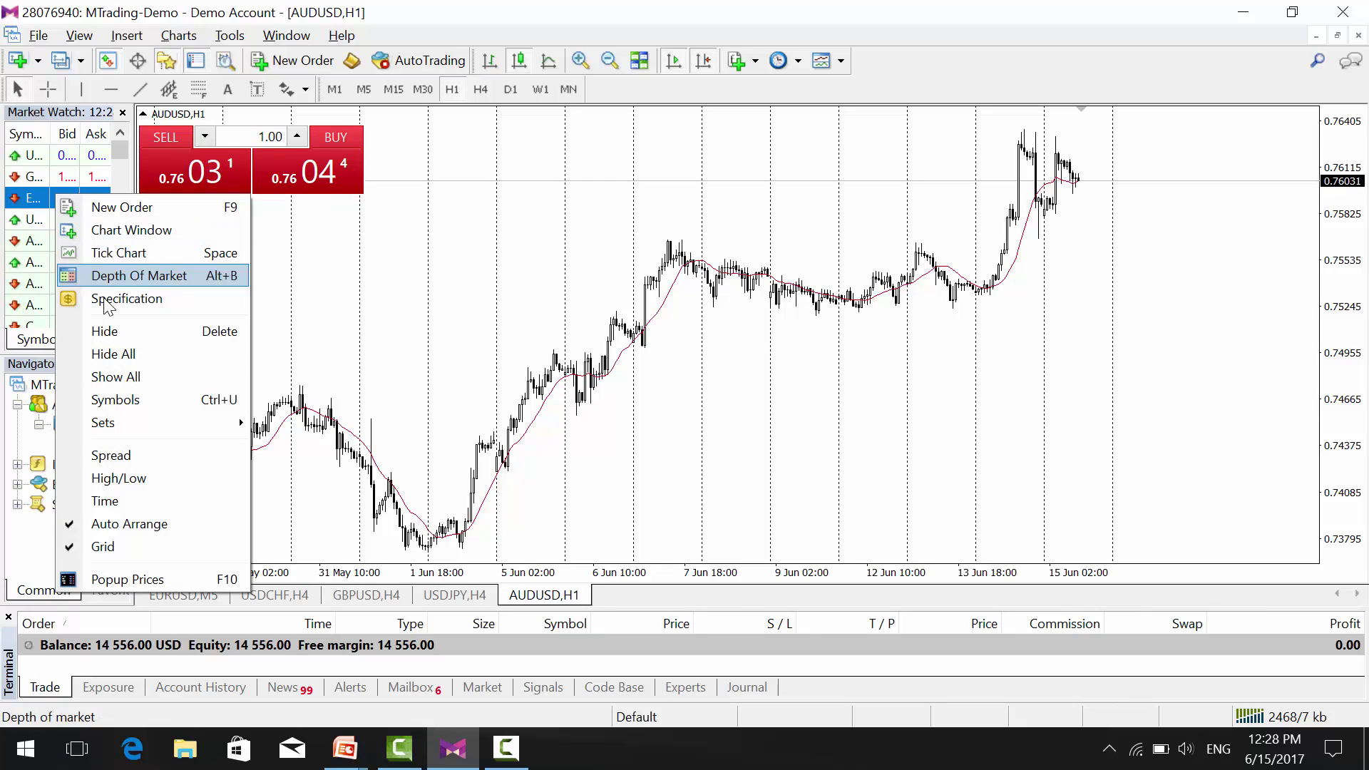
pyautogui.click(153, 379)
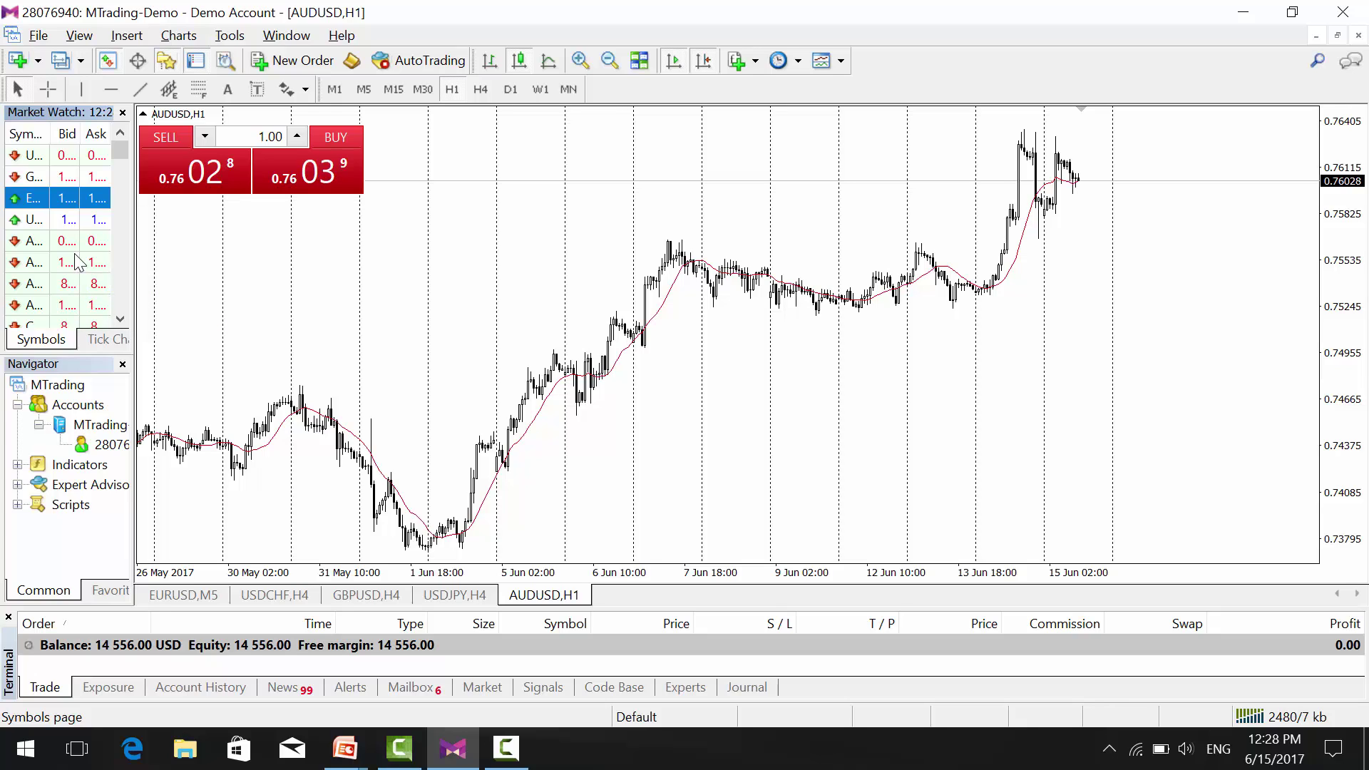
pyautogui.click(37, 62)
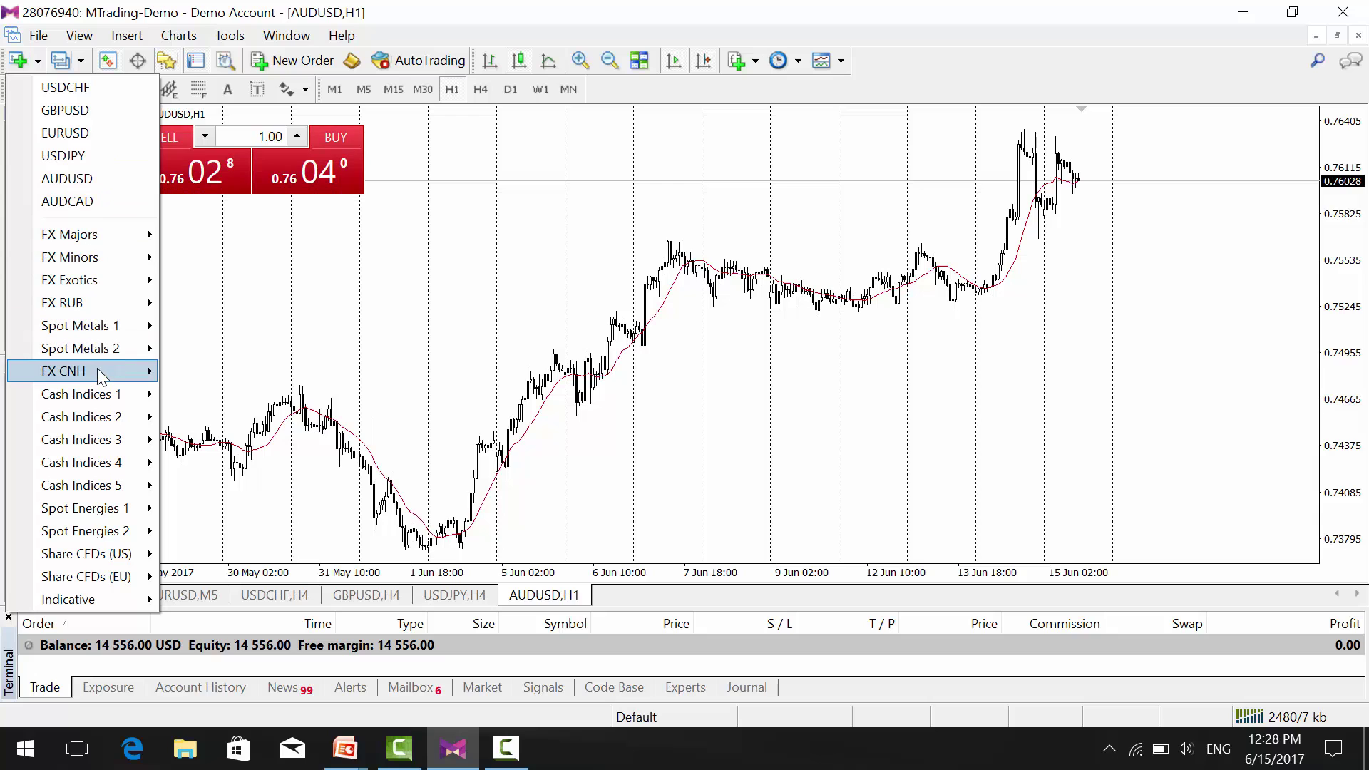
pyautogui.moveTo(97, 368)
pyautogui.click(209, 371)
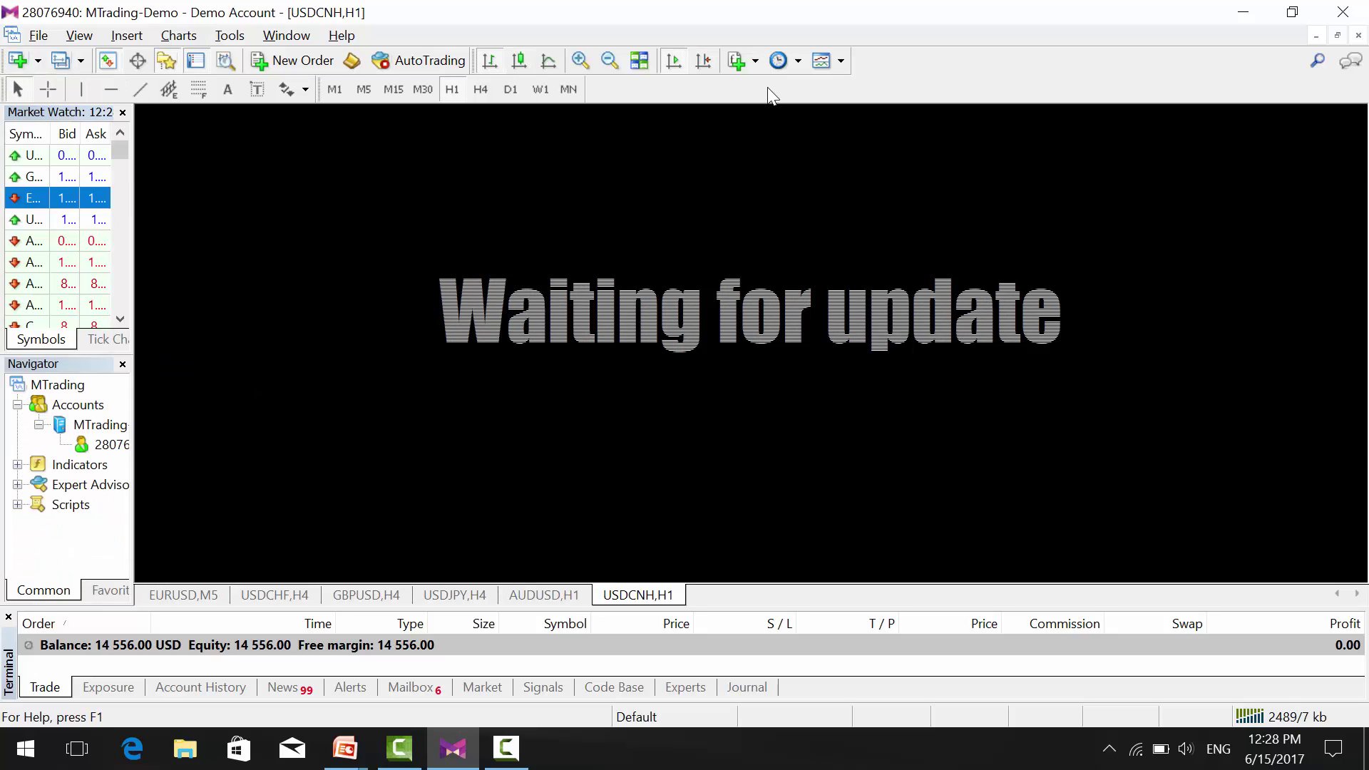
# Apply Clean white chart to USDCNH and hide unused symbols from Market Watch.
pyautogui.click(838, 61)
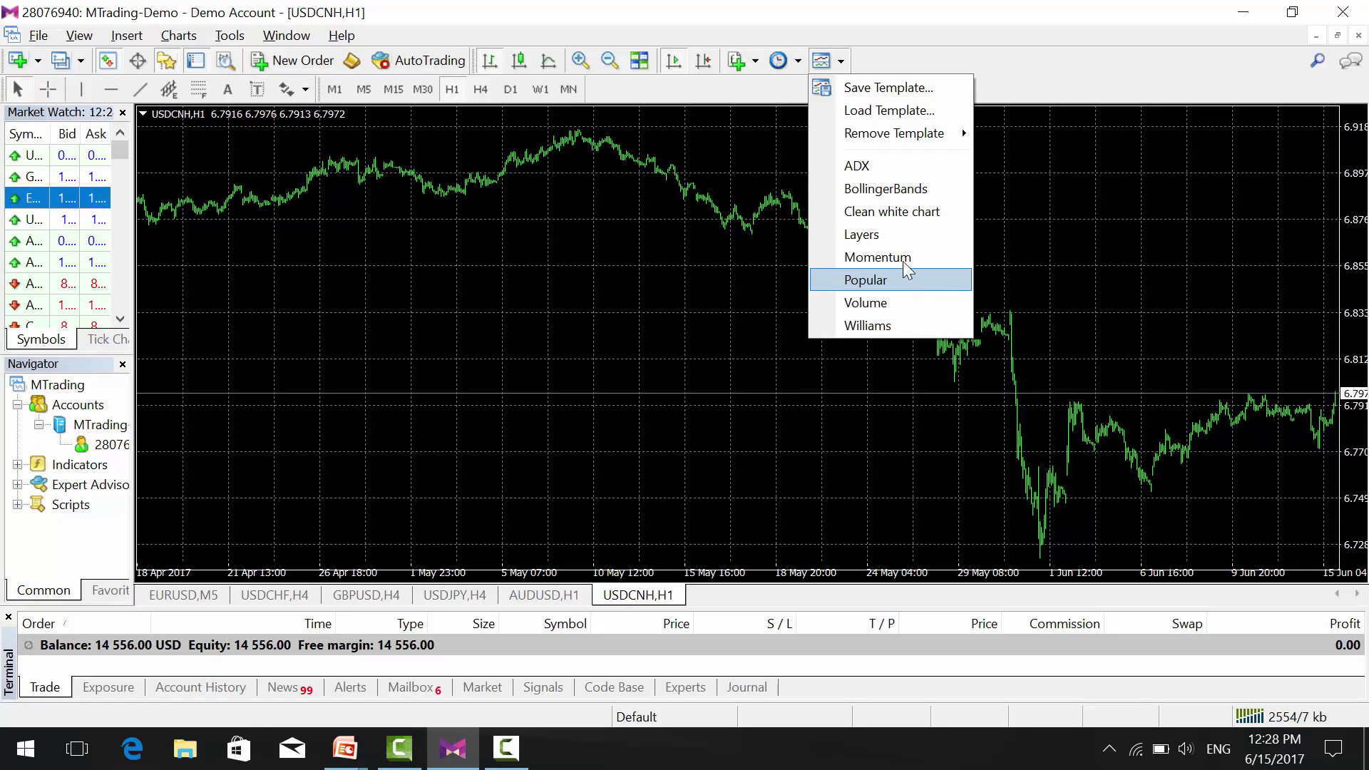
pyautogui.click(893, 211)
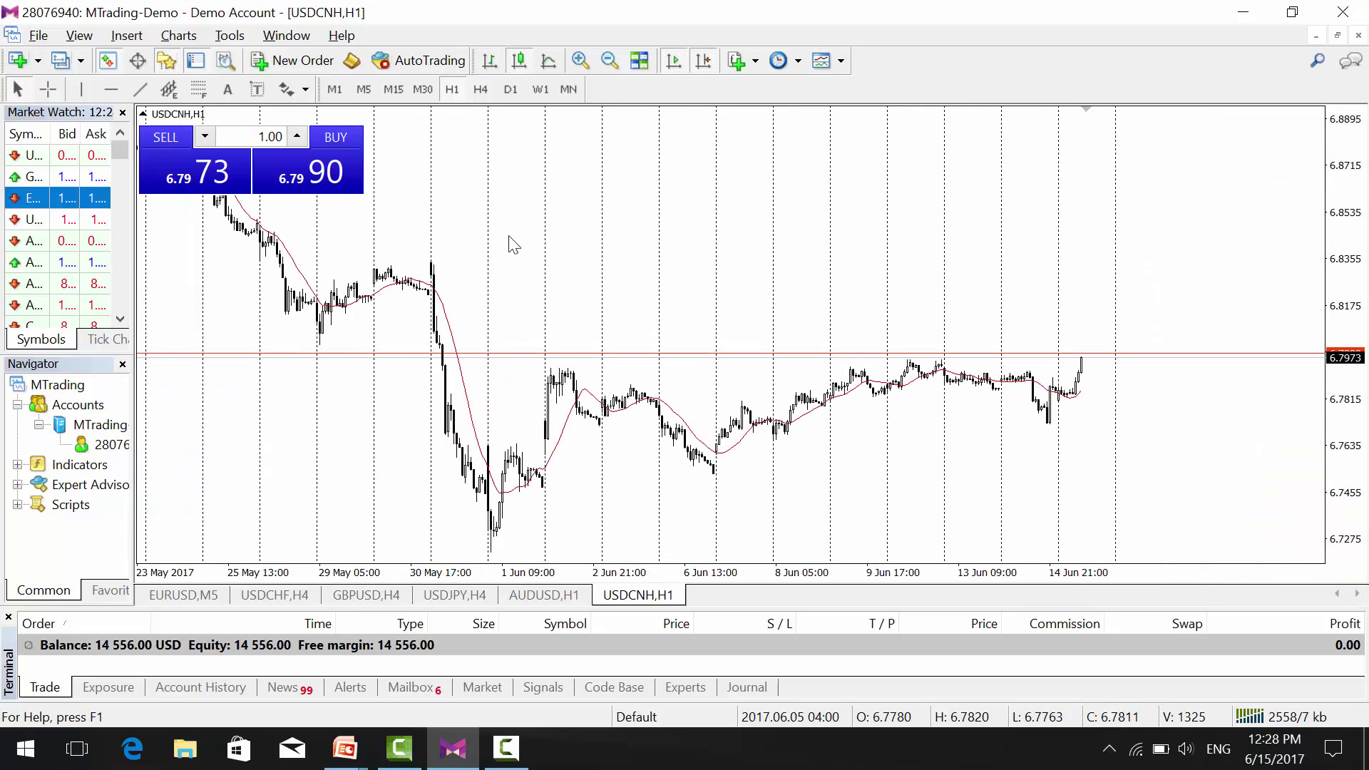
pyautogui.rightClick(56, 221)
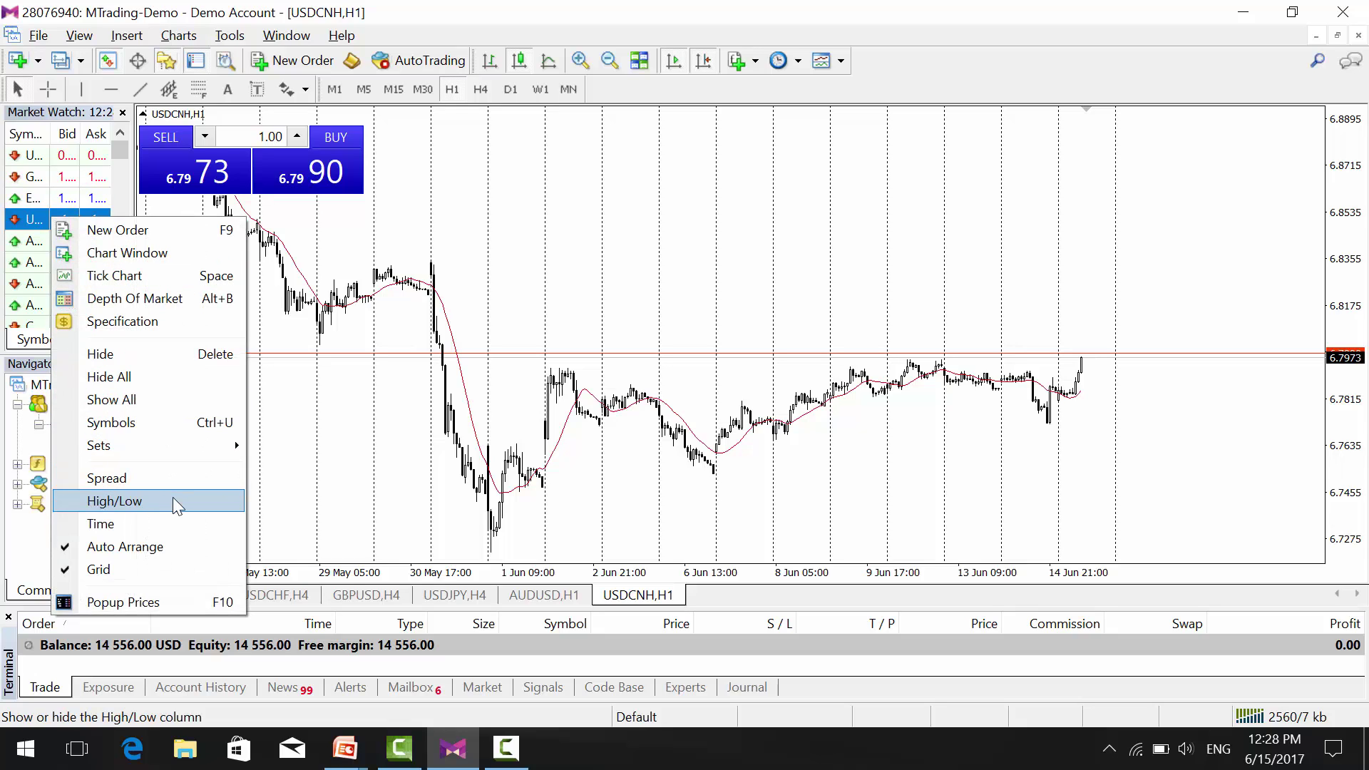
pyautogui.click(138, 376)
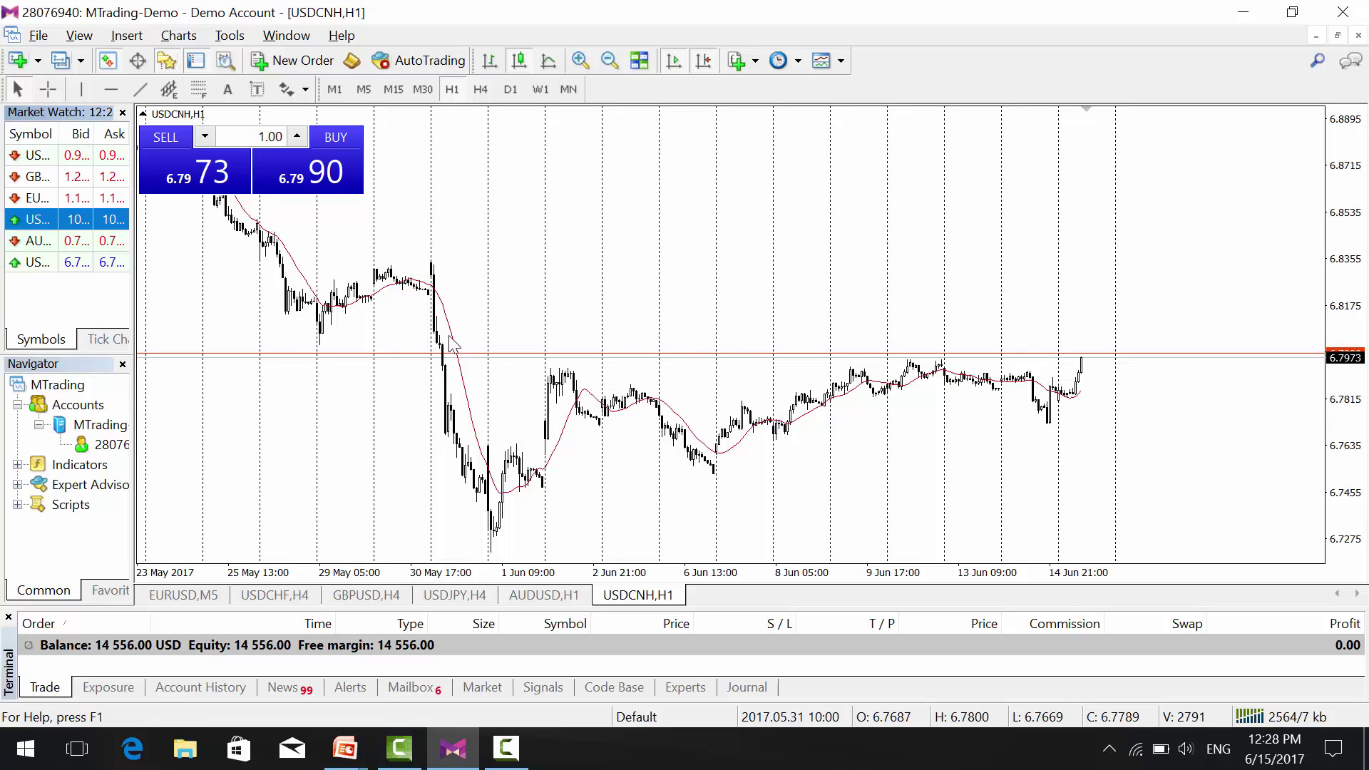